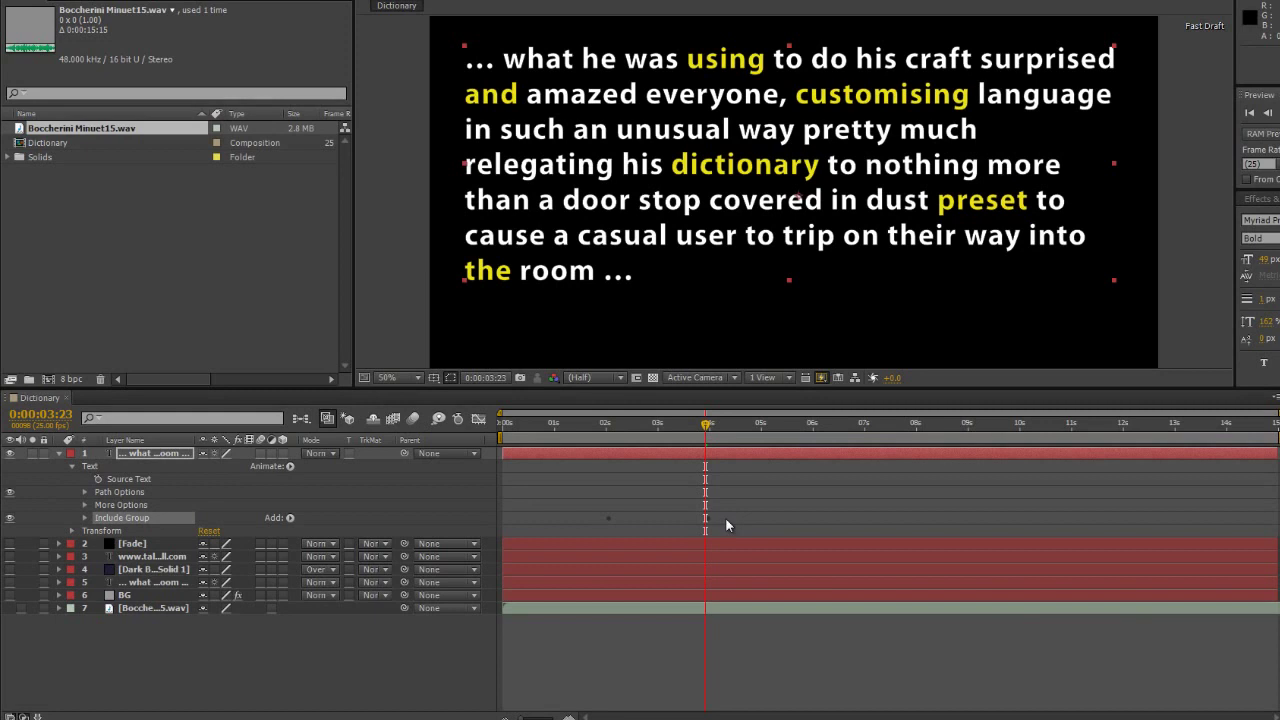
Add an Opacity animator to the paragraph text layer and scrub its opacity toward 2% on the opening words
drag(708, 428, 732, 460)
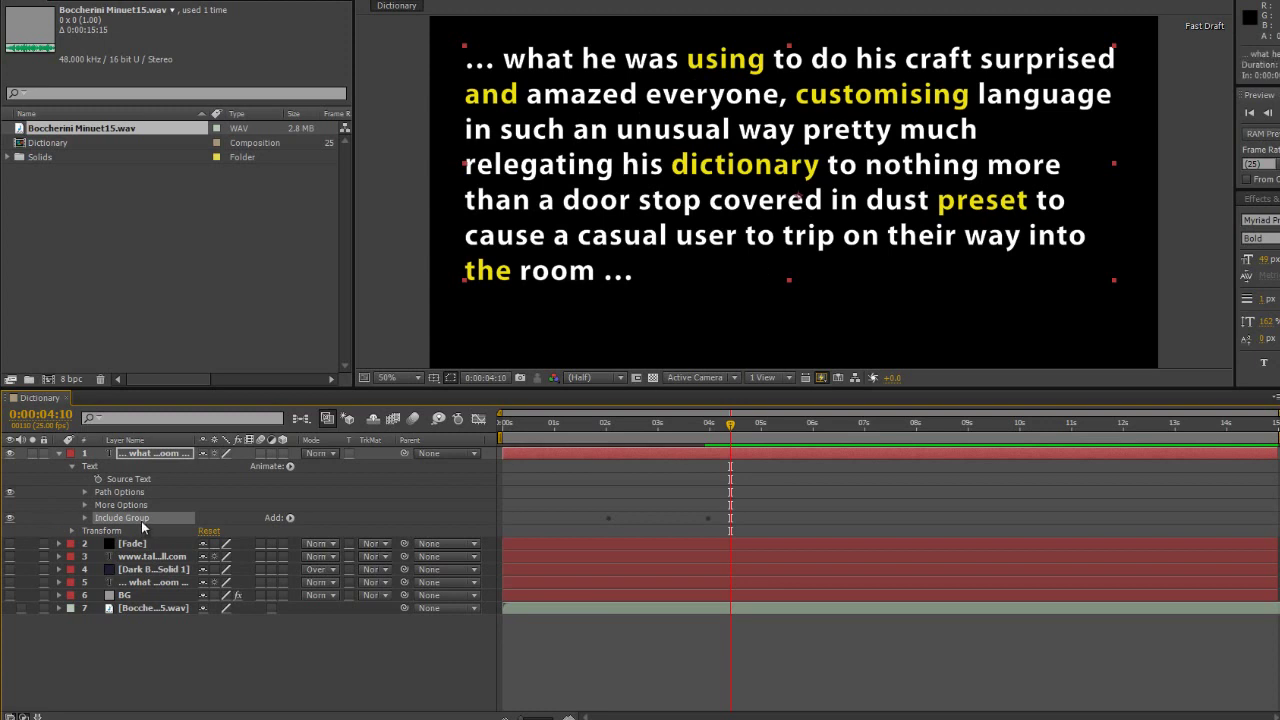
click(162, 485)
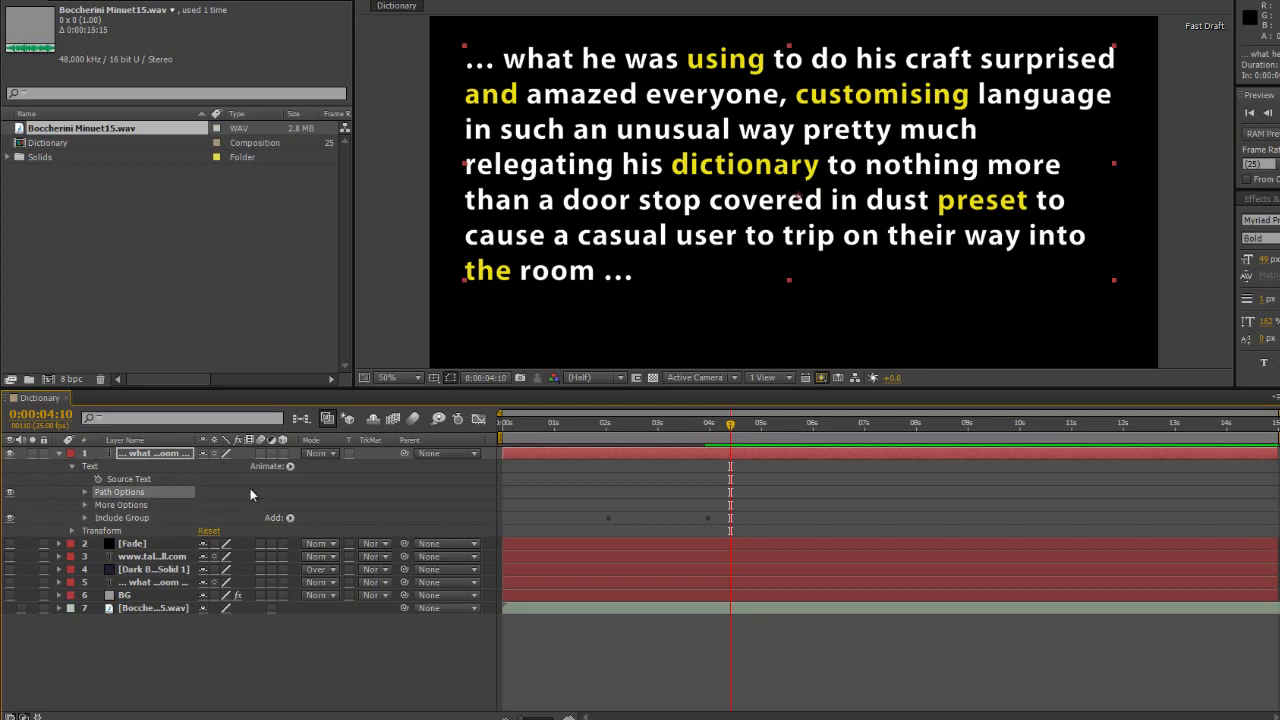
click(357, 489)
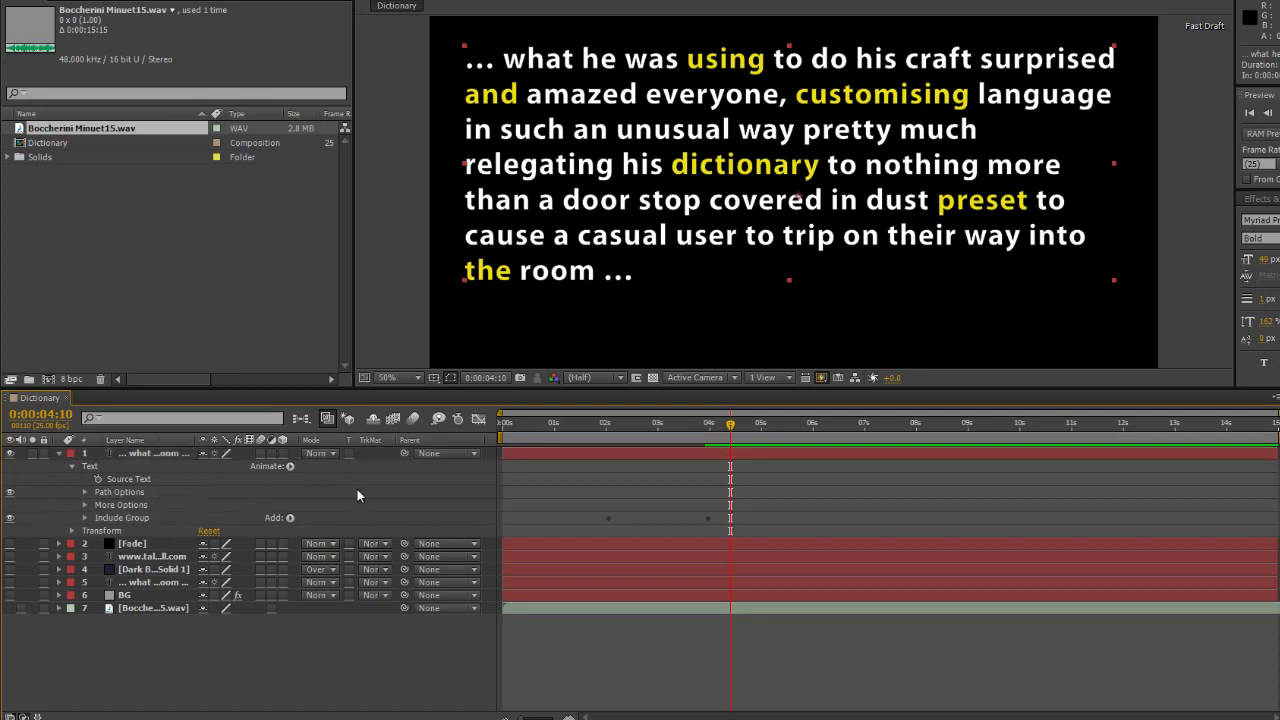
click(161, 452)
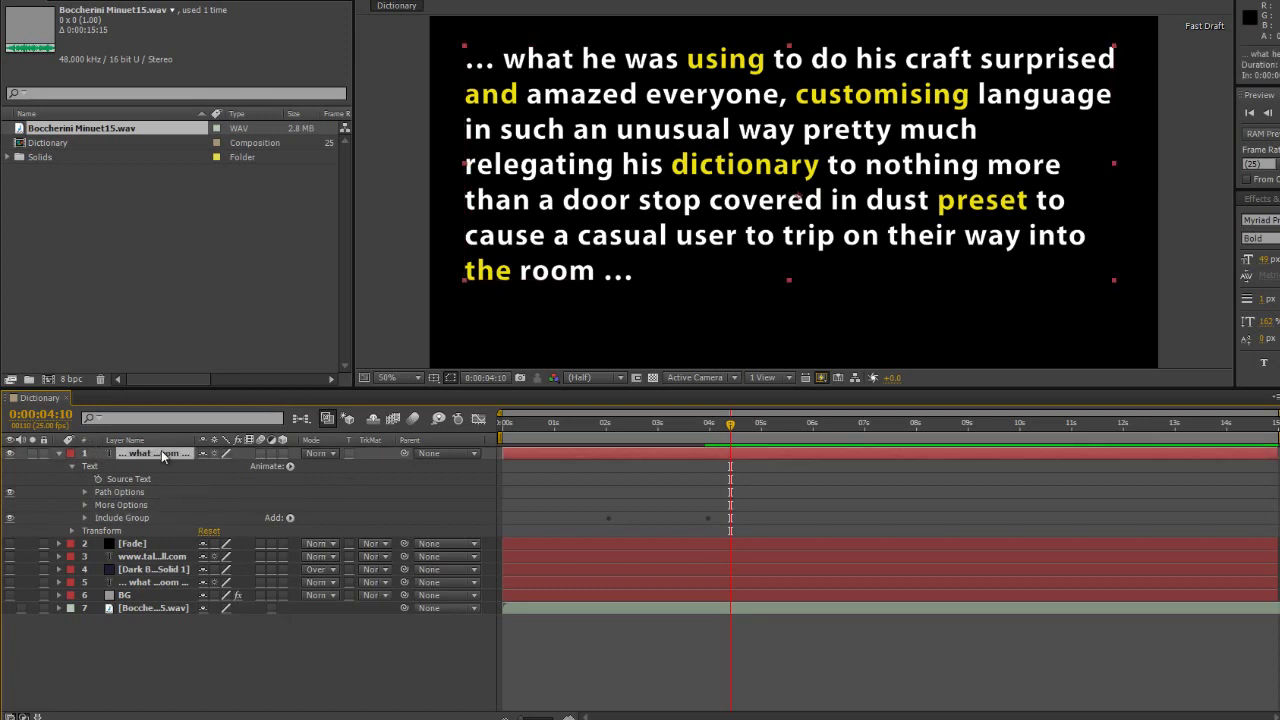
click(290, 467)
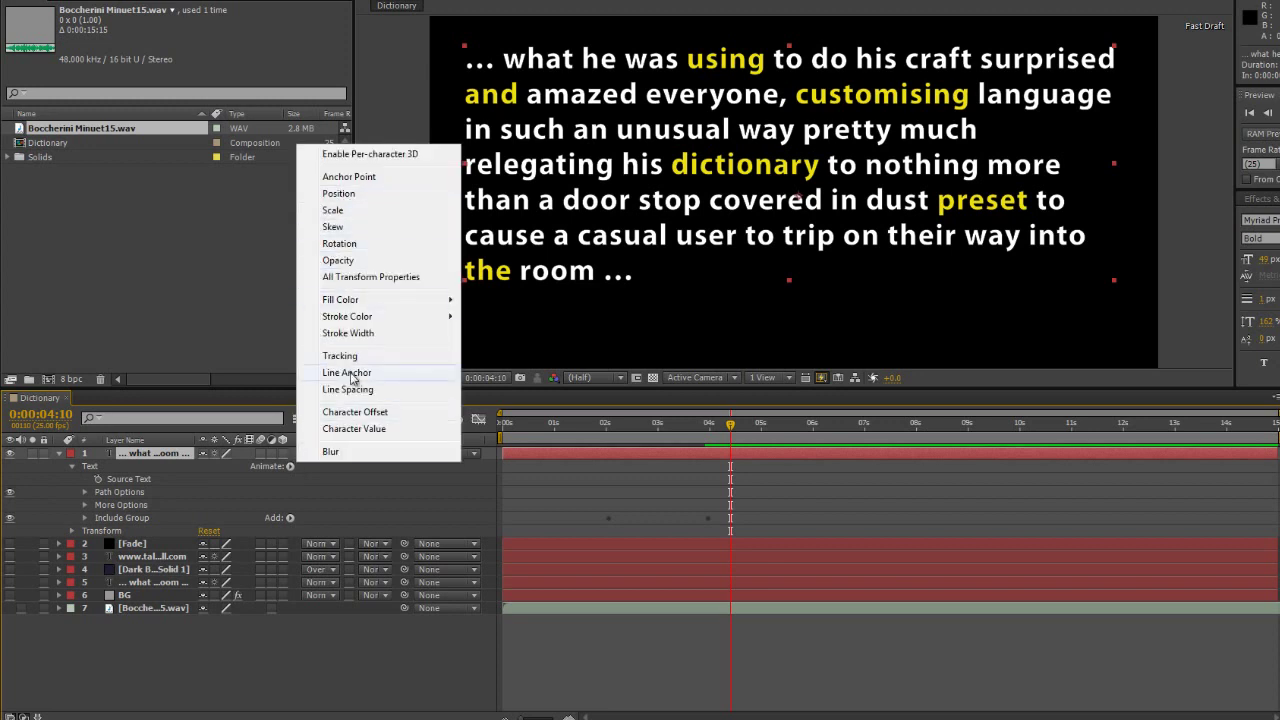
click(338, 260)
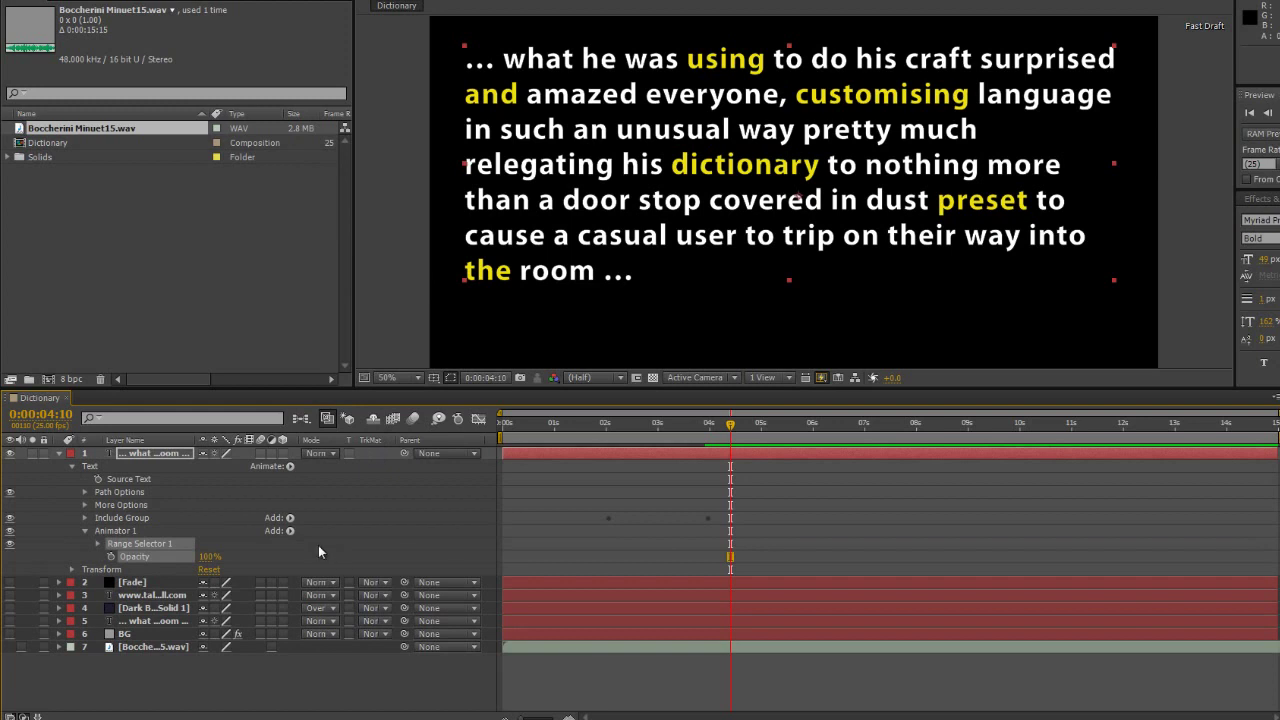
click(97, 543)
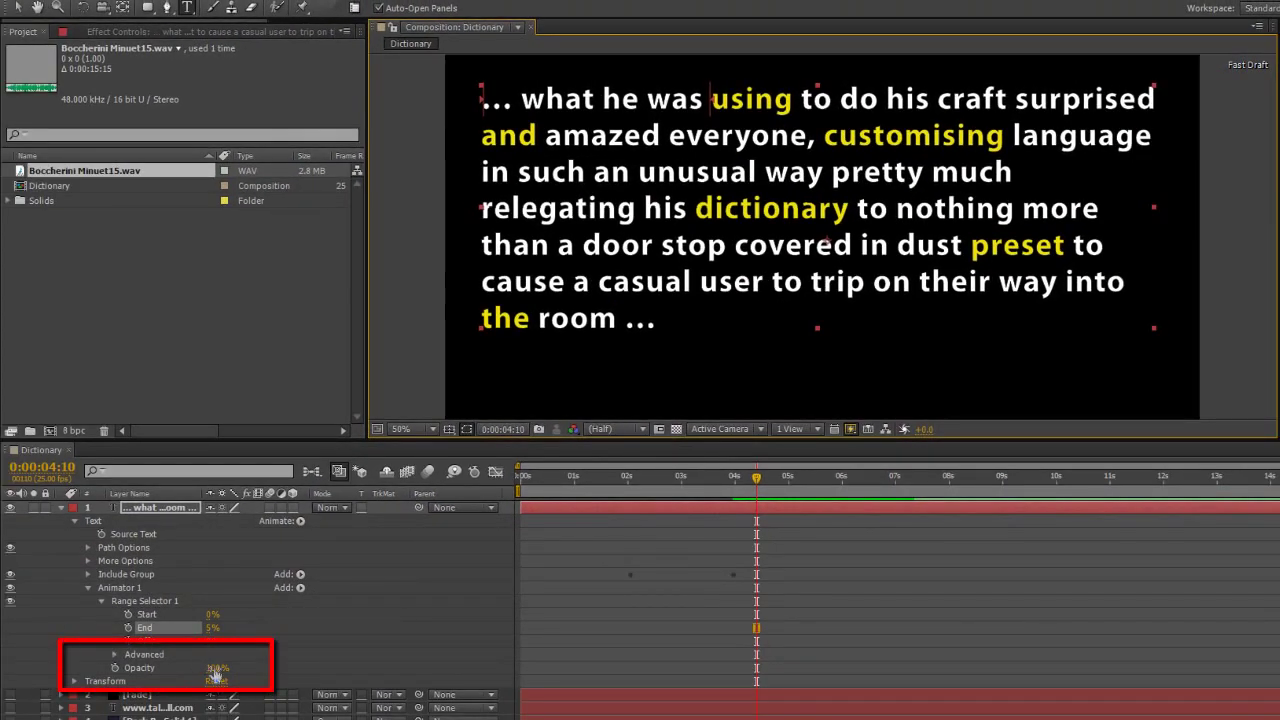
drag(215, 675, 142, 670)
Undo the opacity change and rename Animator 1 to 'Exclusion Group'
key(ctrl+z)
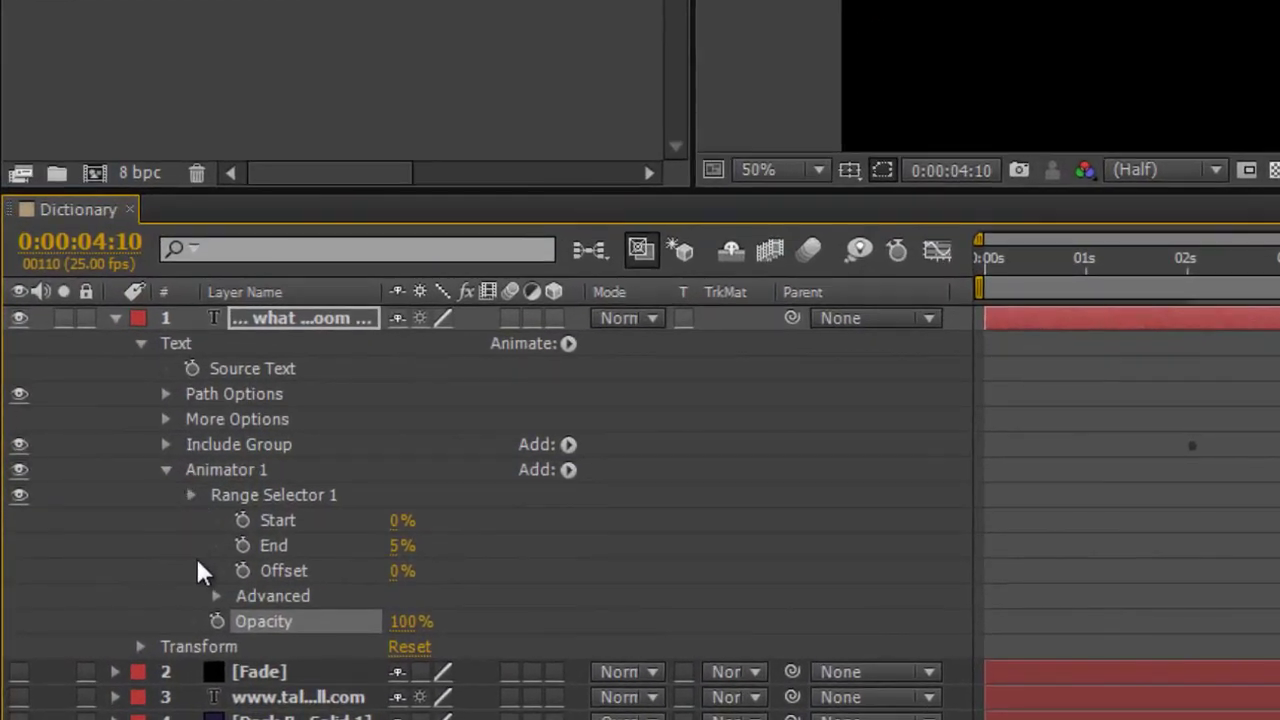
click(101, 601)
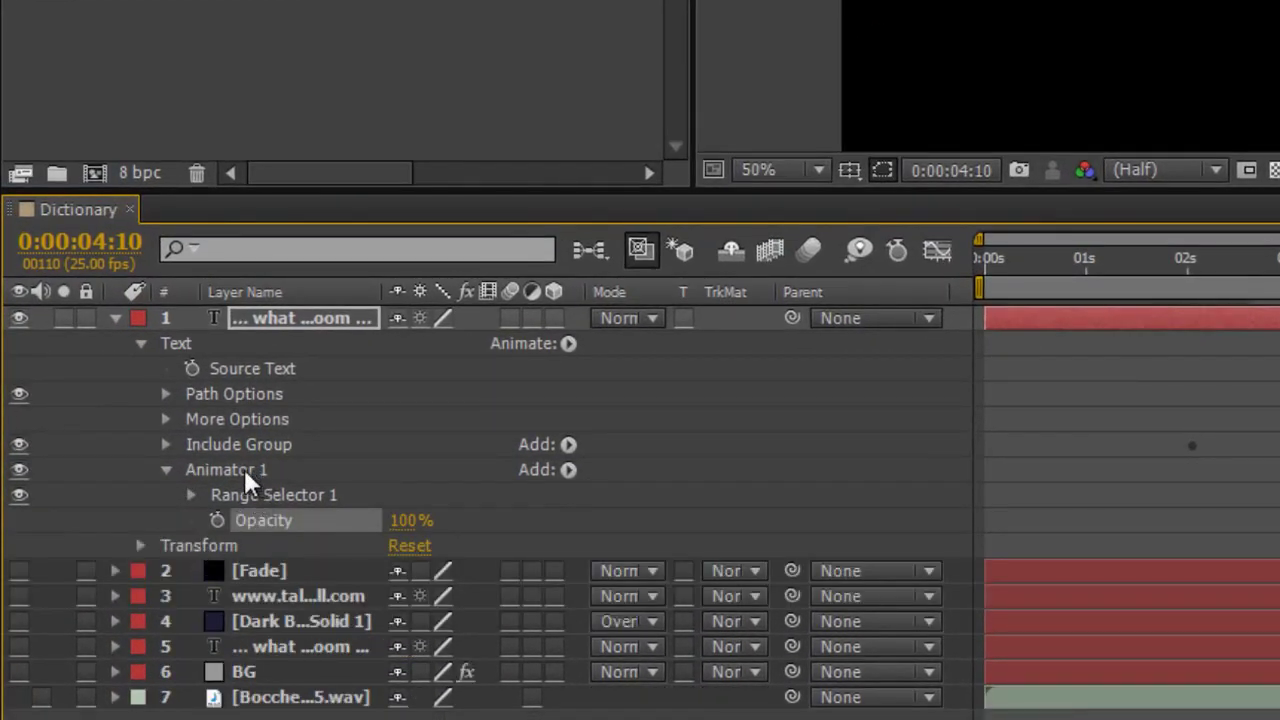
click(244, 469)
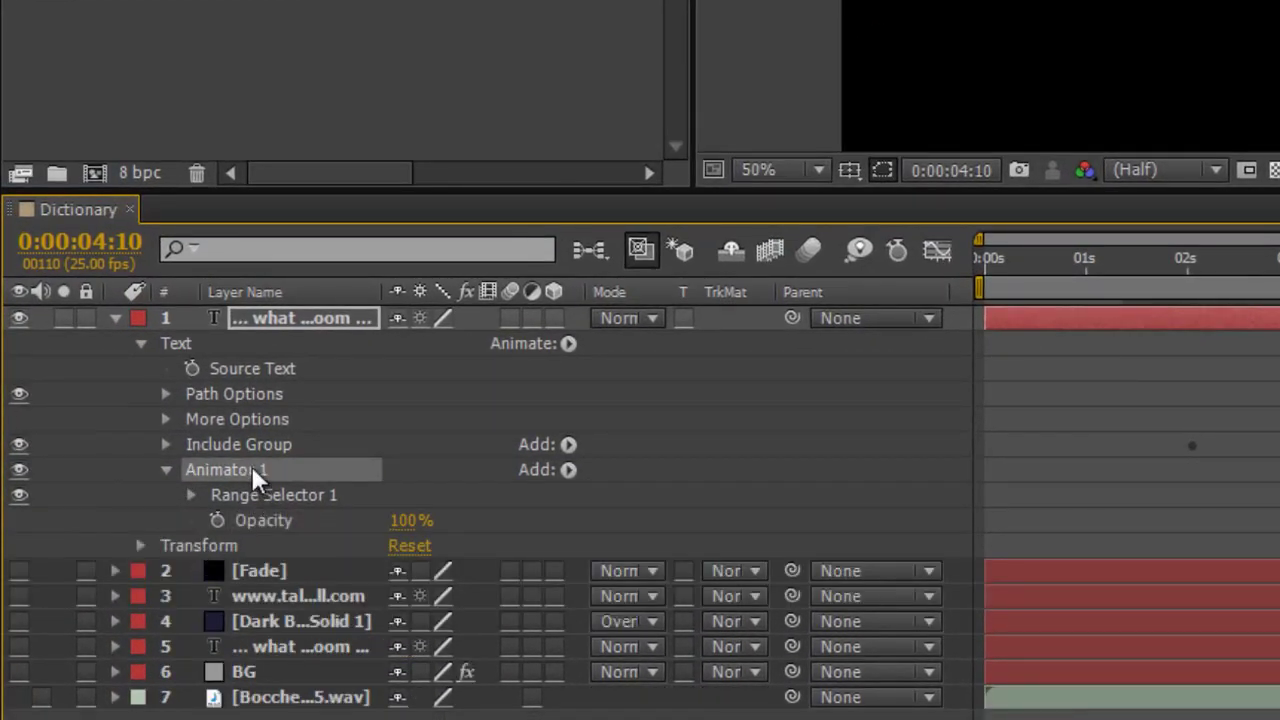
key(Return)
text(Exclusion Grou)
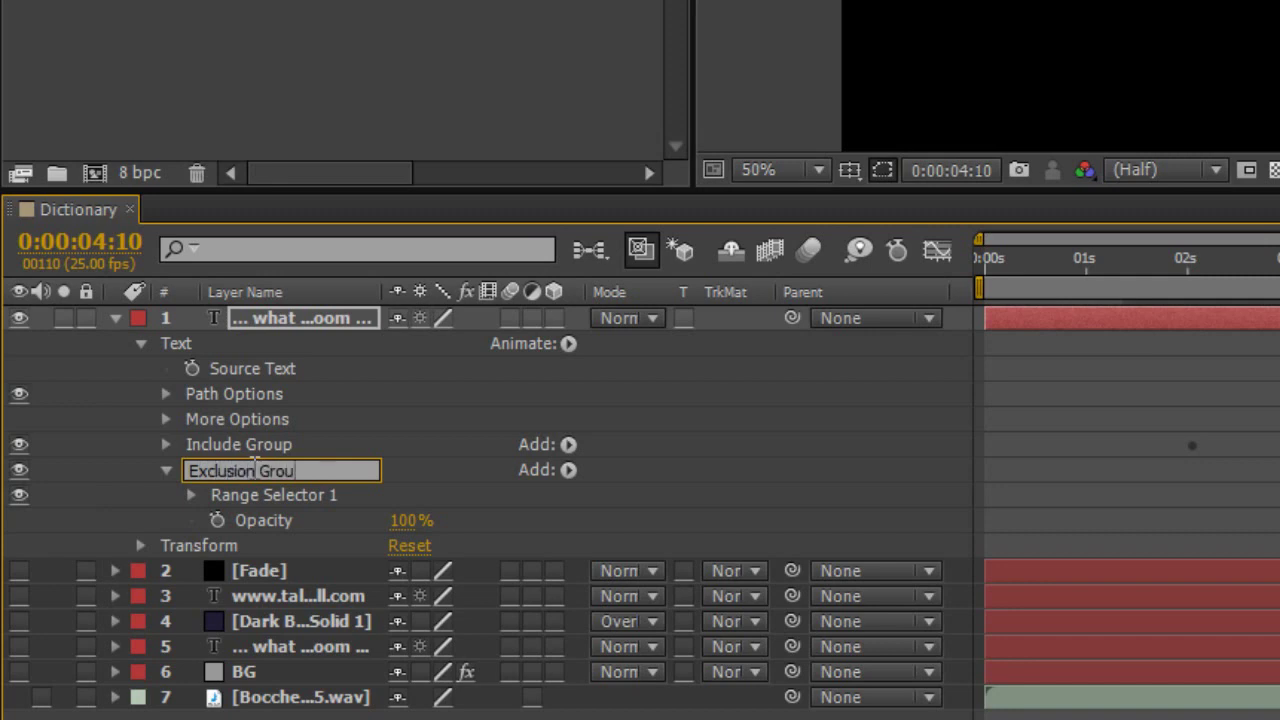
text(p)
key(Return)
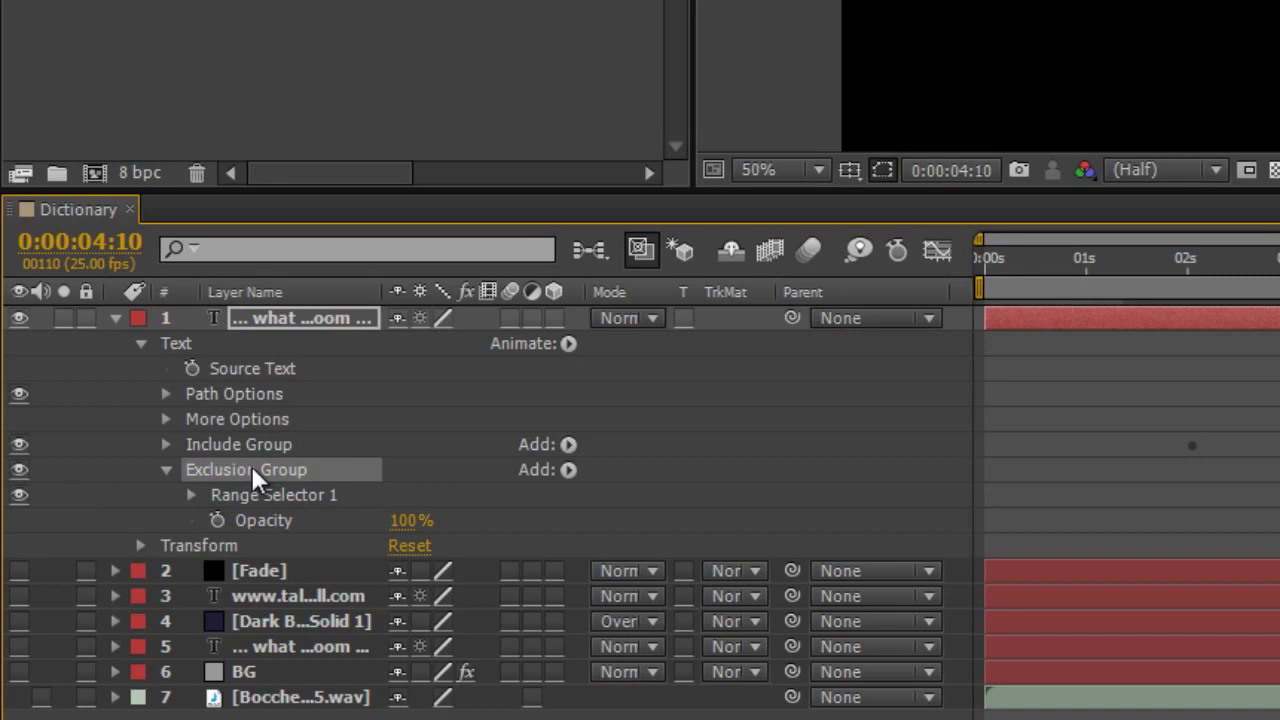
Add a second Range Selector to the Exclusion Group animator
click(569, 469)
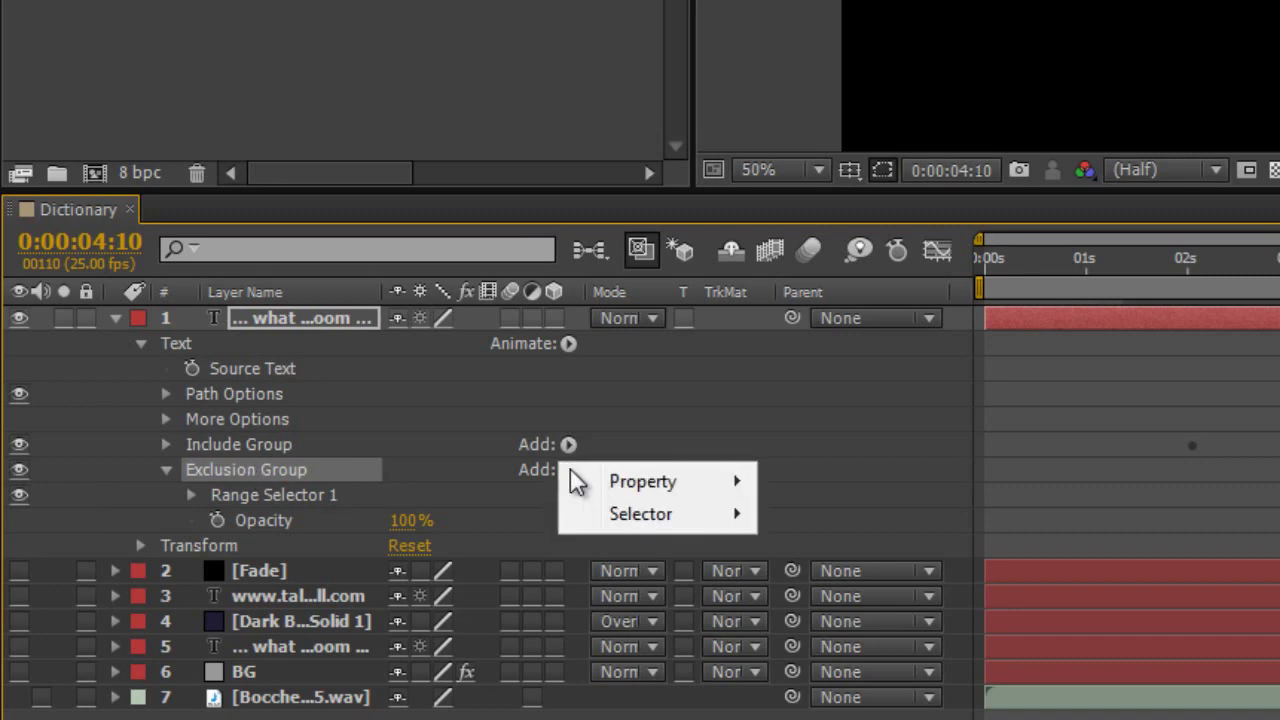
mouse_move(628, 516)
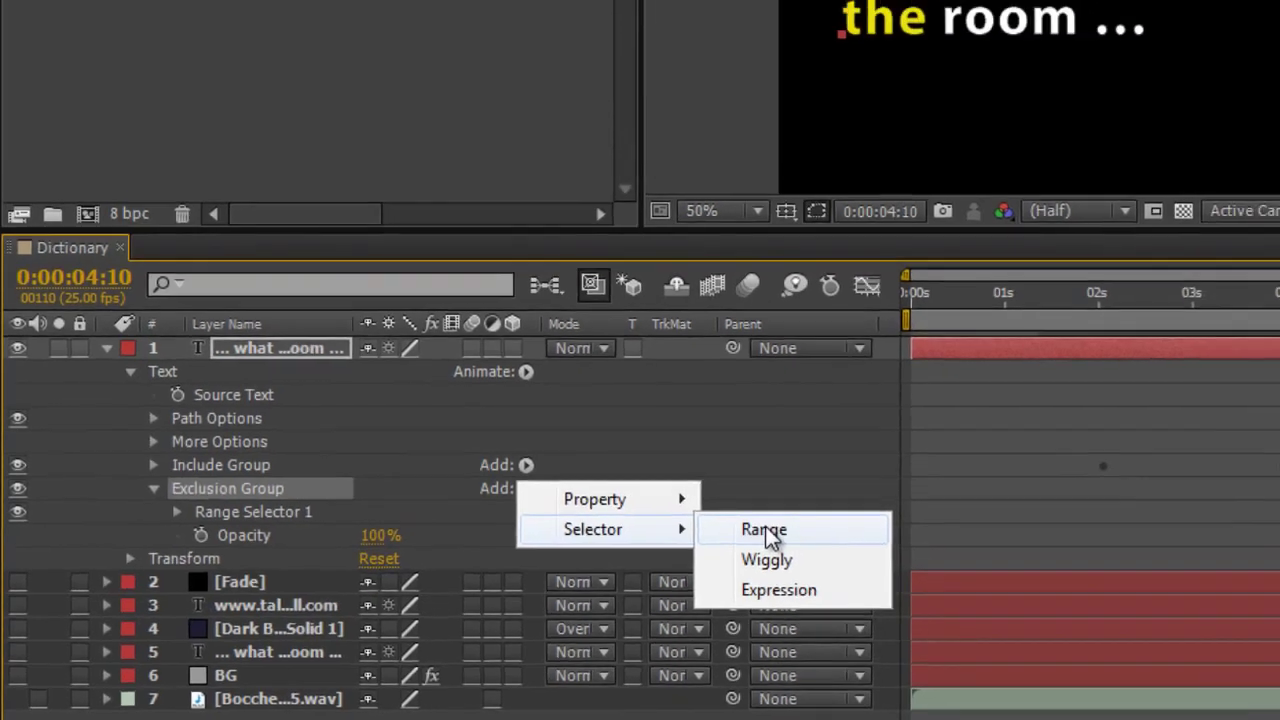
click(828, 518)
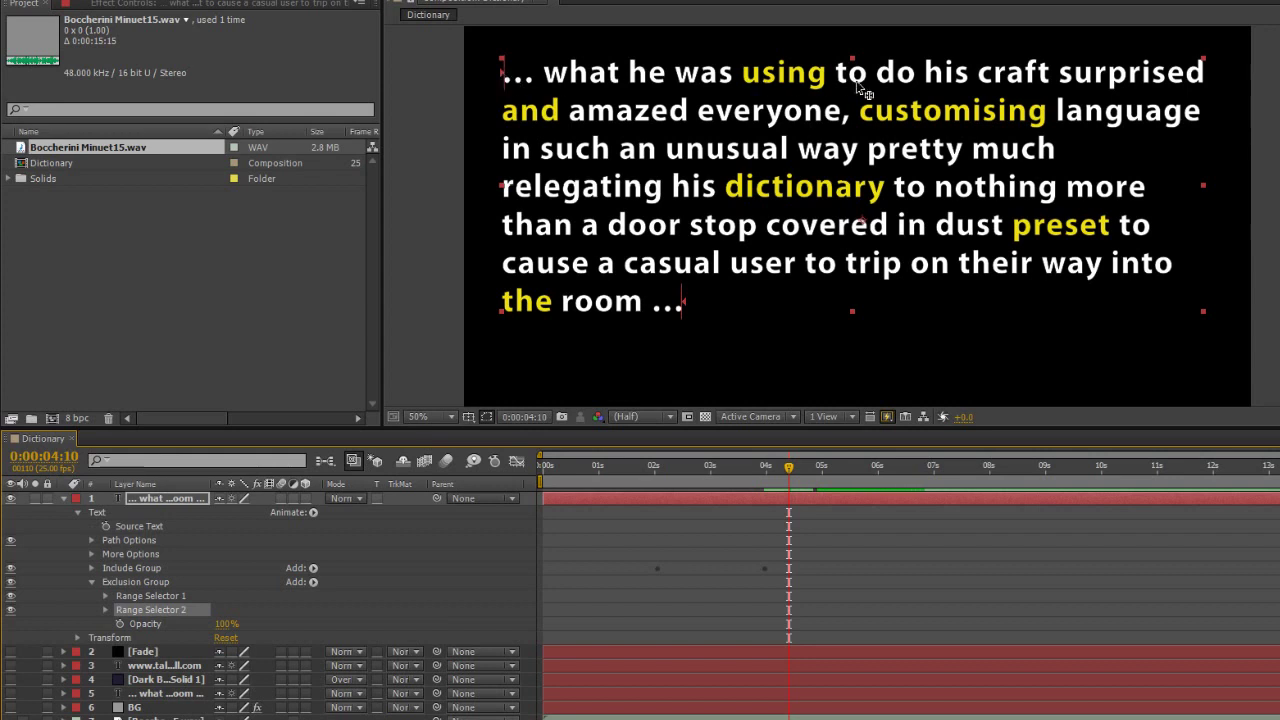
Set the animator opacity to 34% and add a third Range Selector to Exclusion Group
click(788, 395)
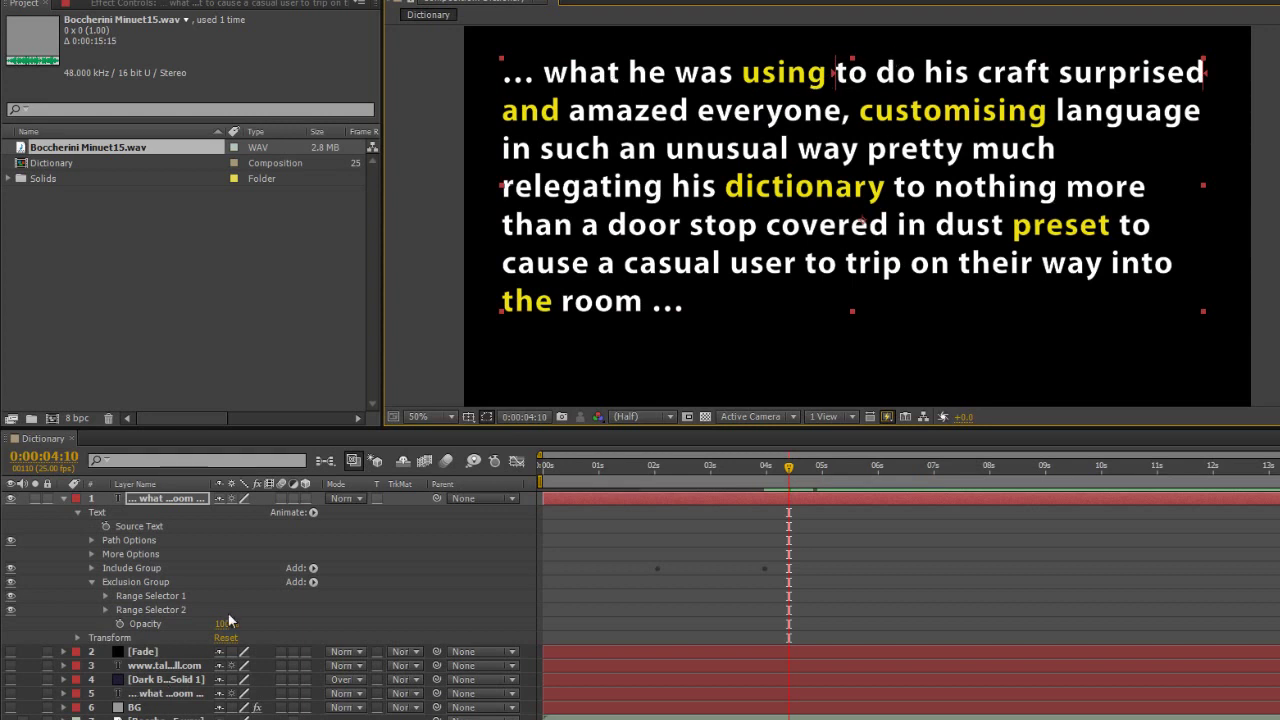
mouse_move(228, 623)
mouse_down()
mouse_move(145, 637)
mouse_move(230, 628)
mouse_up()
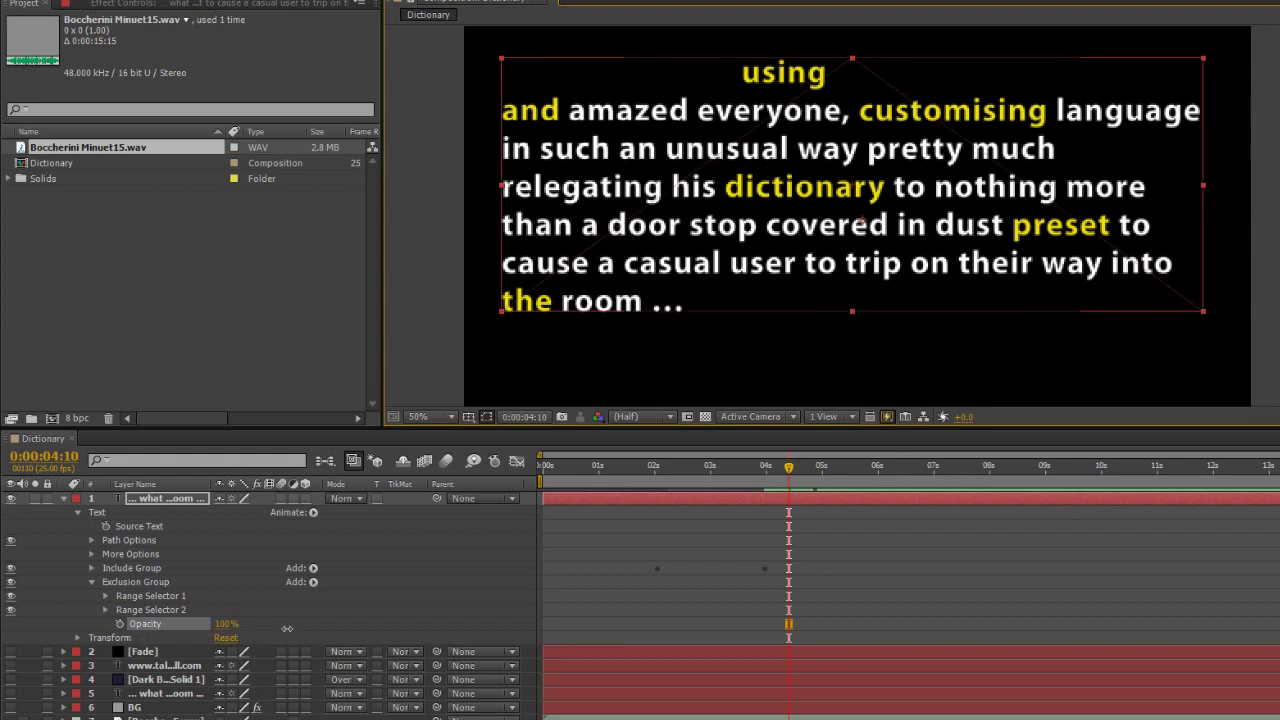
click(135, 582)
click(313, 582)
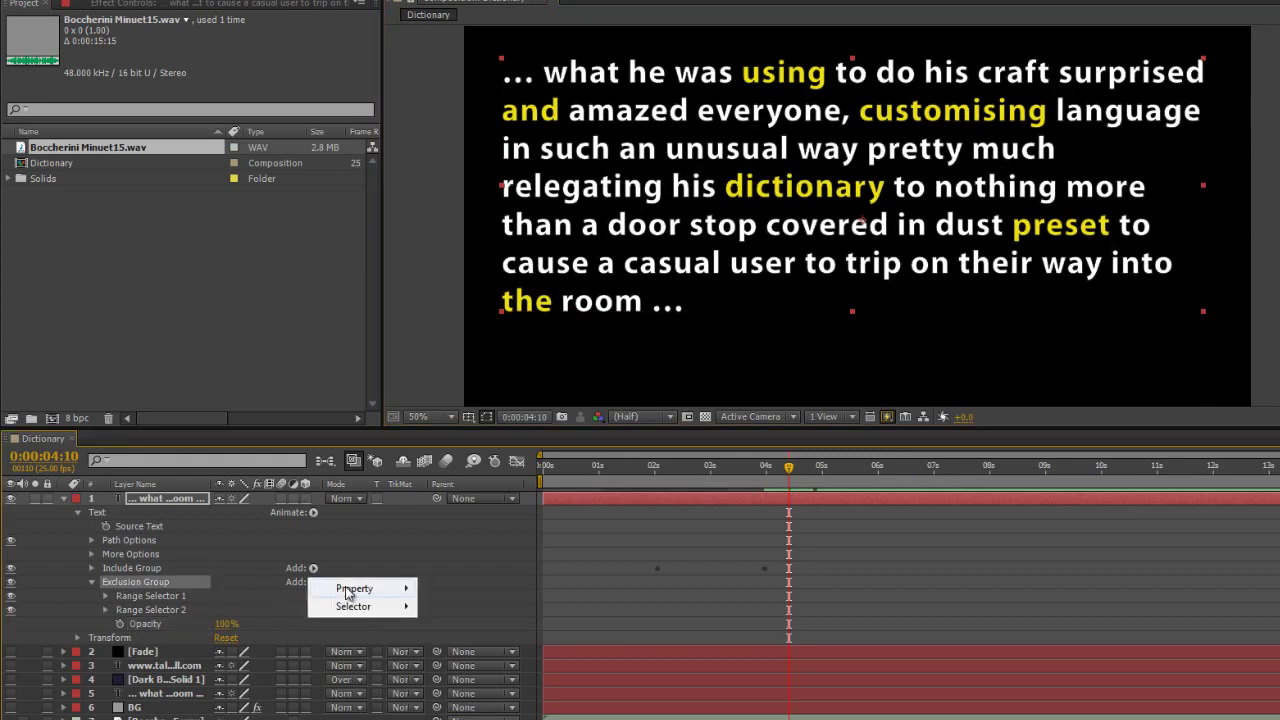
mouse_move(363, 610)
click(455, 606)
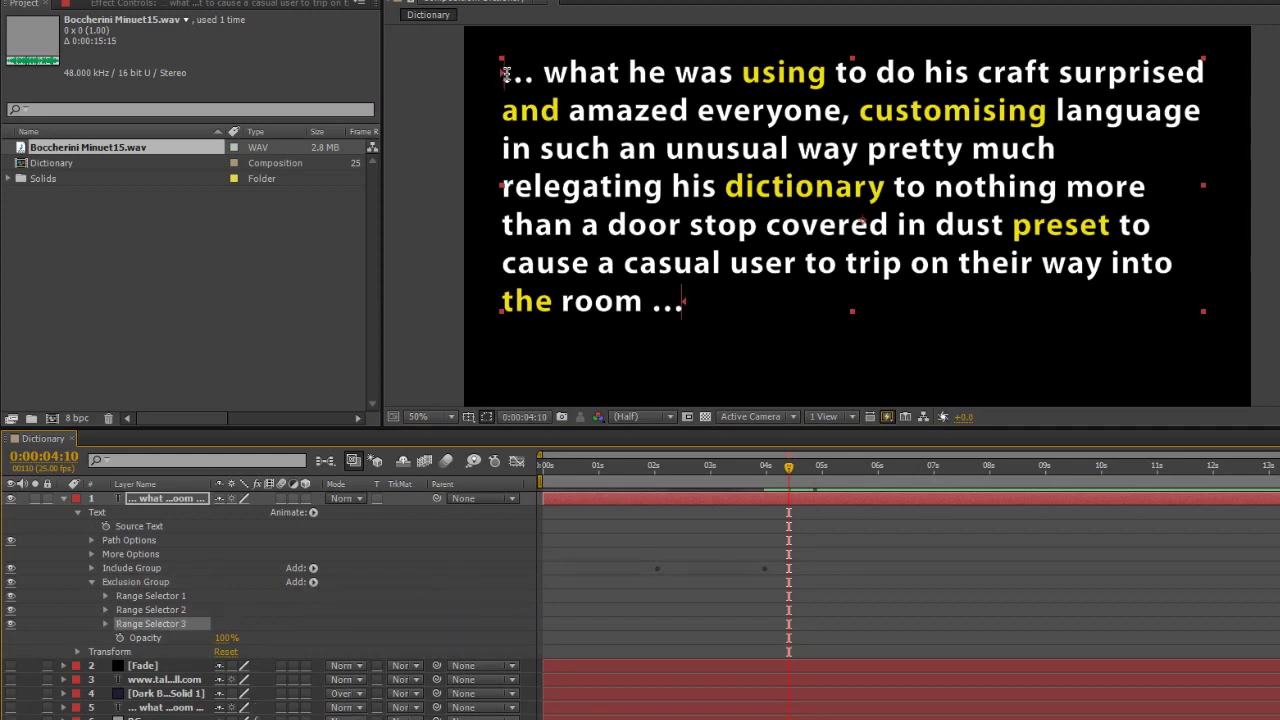
Move the range start to just after 'and' and the end after 'everyone', then set opacity to 0%
drag(507, 82, 578, 127)
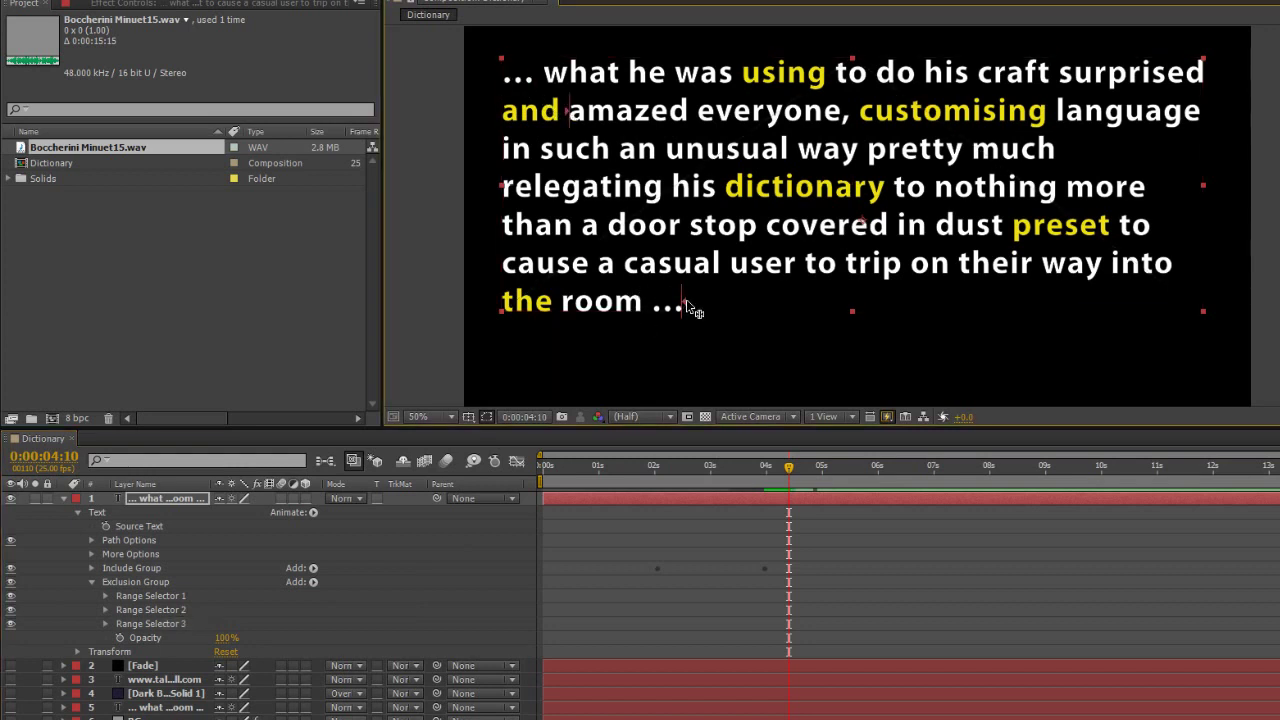
drag(689, 308, 858, 122)
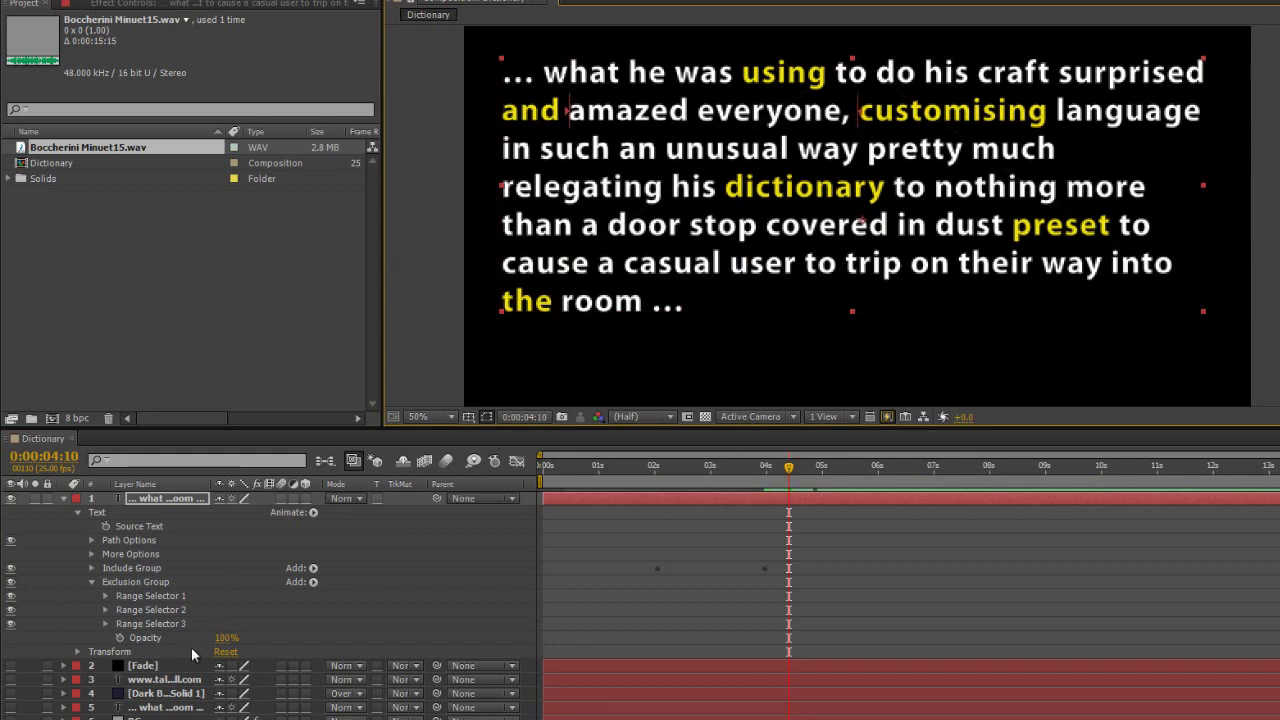
drag(226, 639, 353, 634)
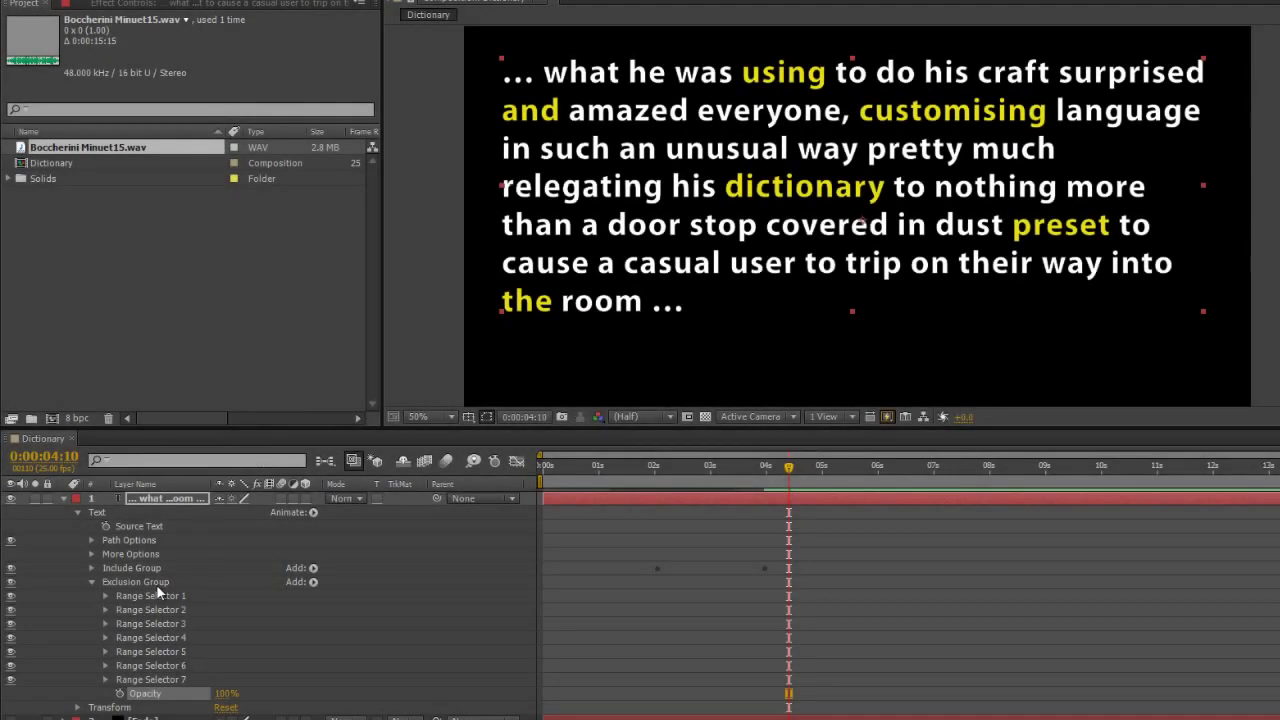
Scrub Exclusion Group opacity to 0%, leaving only 'using', 'and', 'customising', 'dictionary', 'preset', 'the' visible
click(307, 583)
mouse_move(316, 607)
click(170, 583)
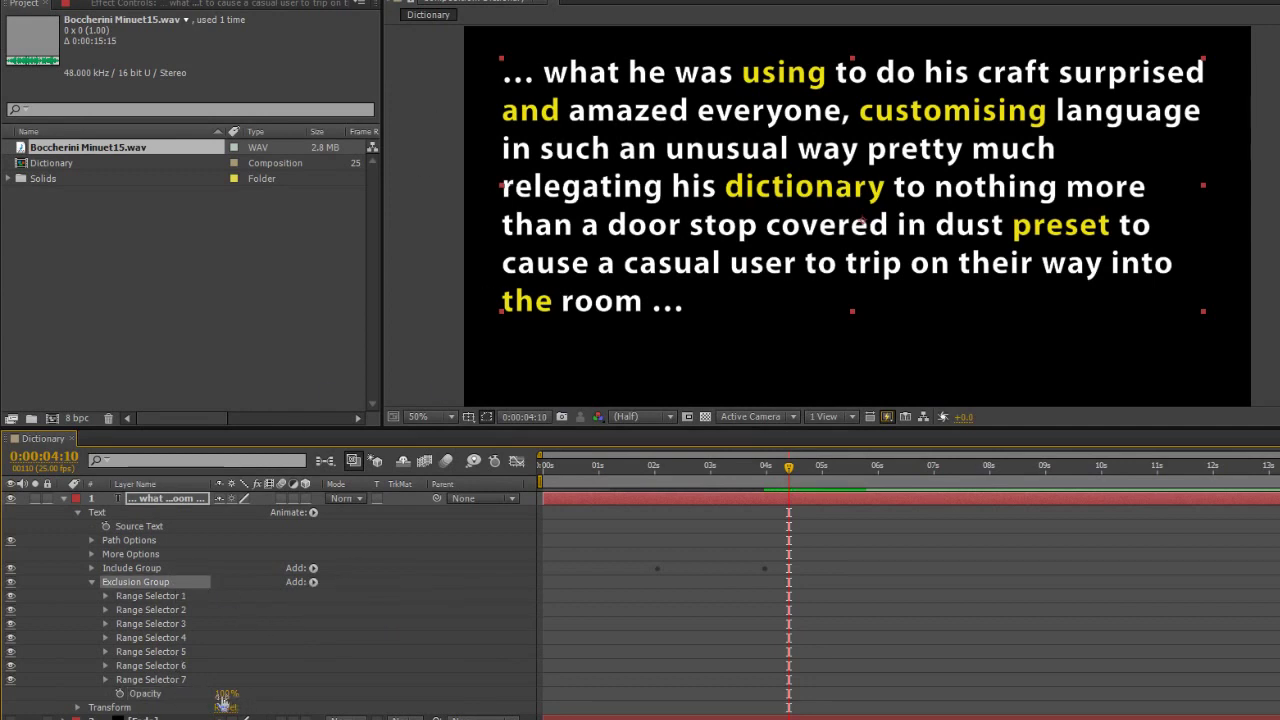
drag(225, 694, 181, 693)
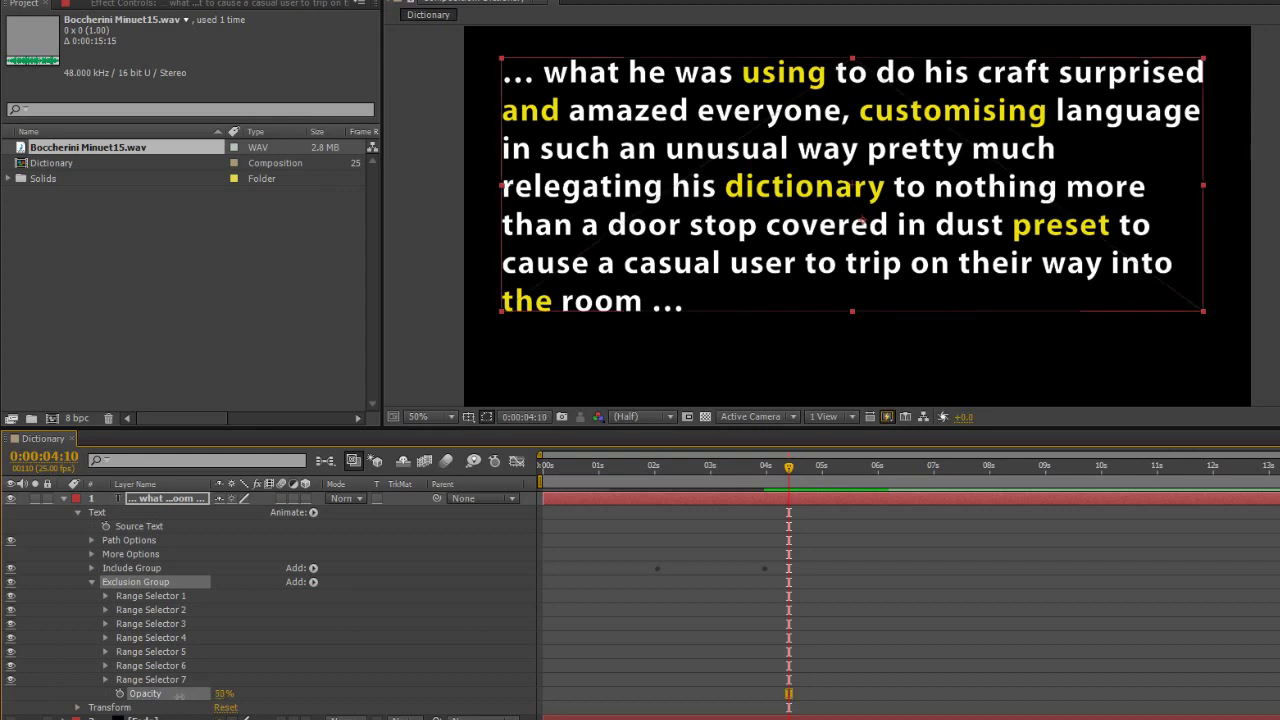
drag(155, 696, 146, 697)
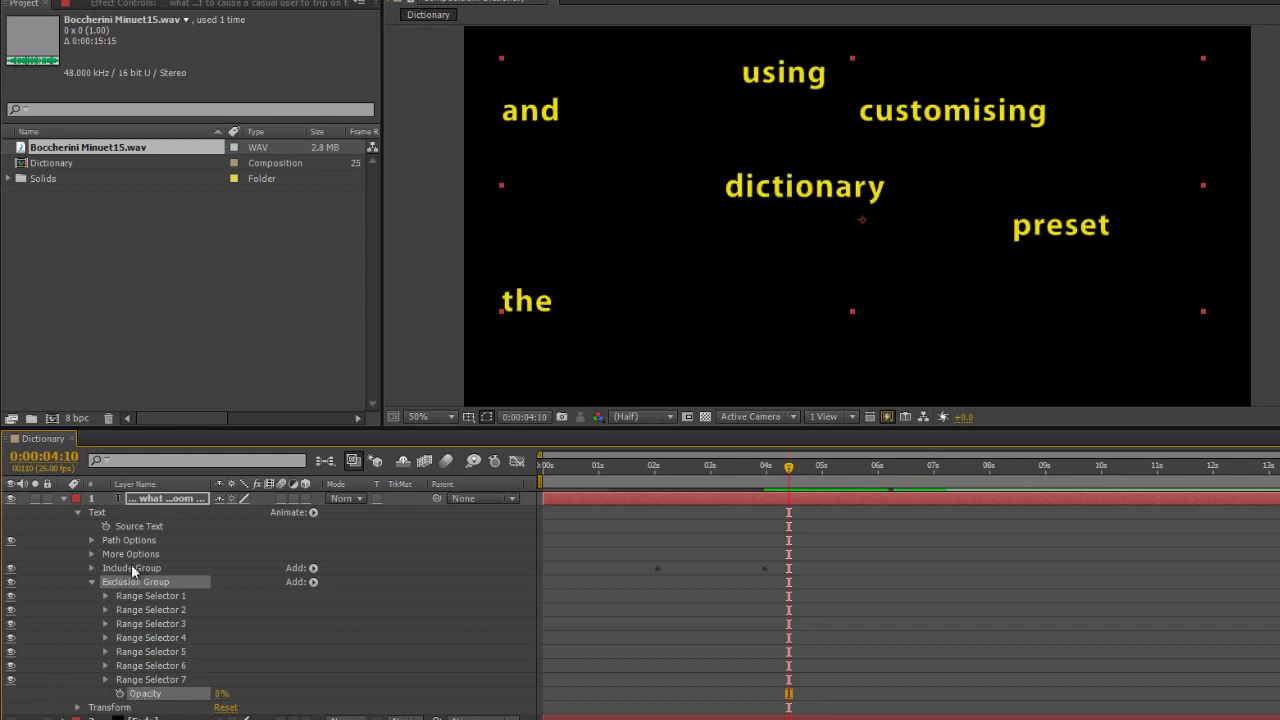
Hide the yellow Include Group highlight and add an RGB Fill Color to Exclusion Group
click(11, 568)
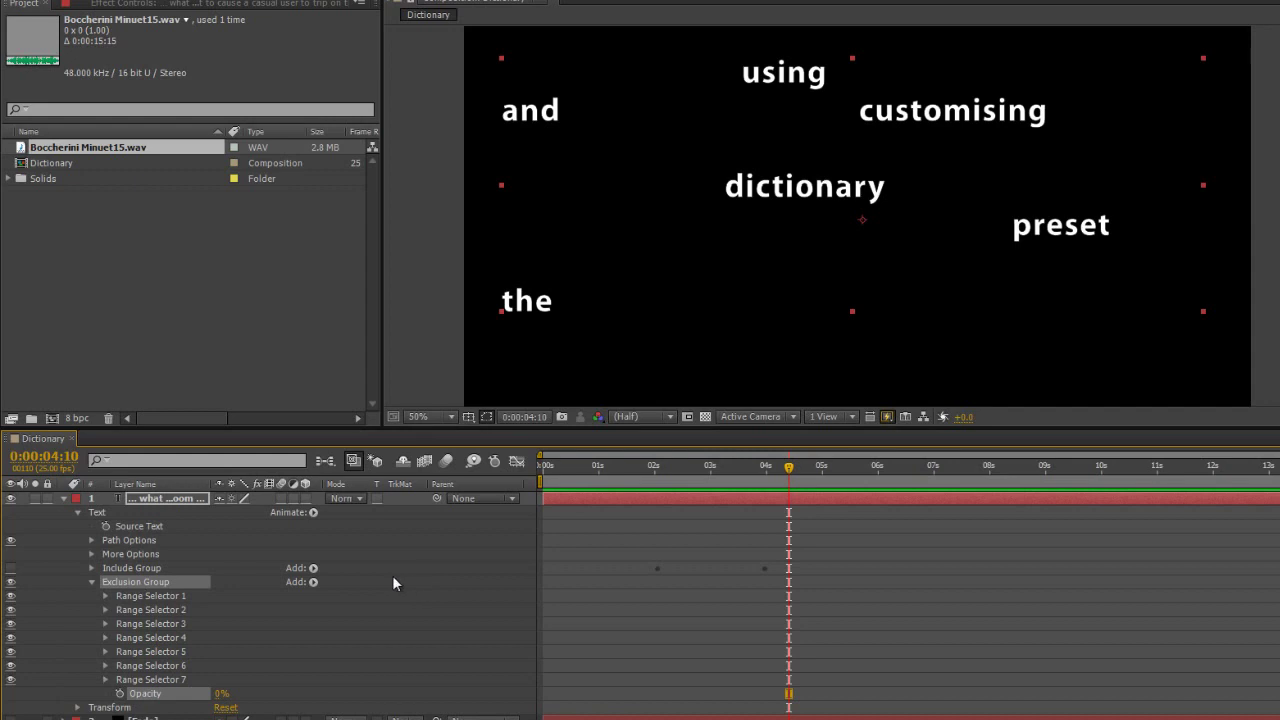
click(309, 584)
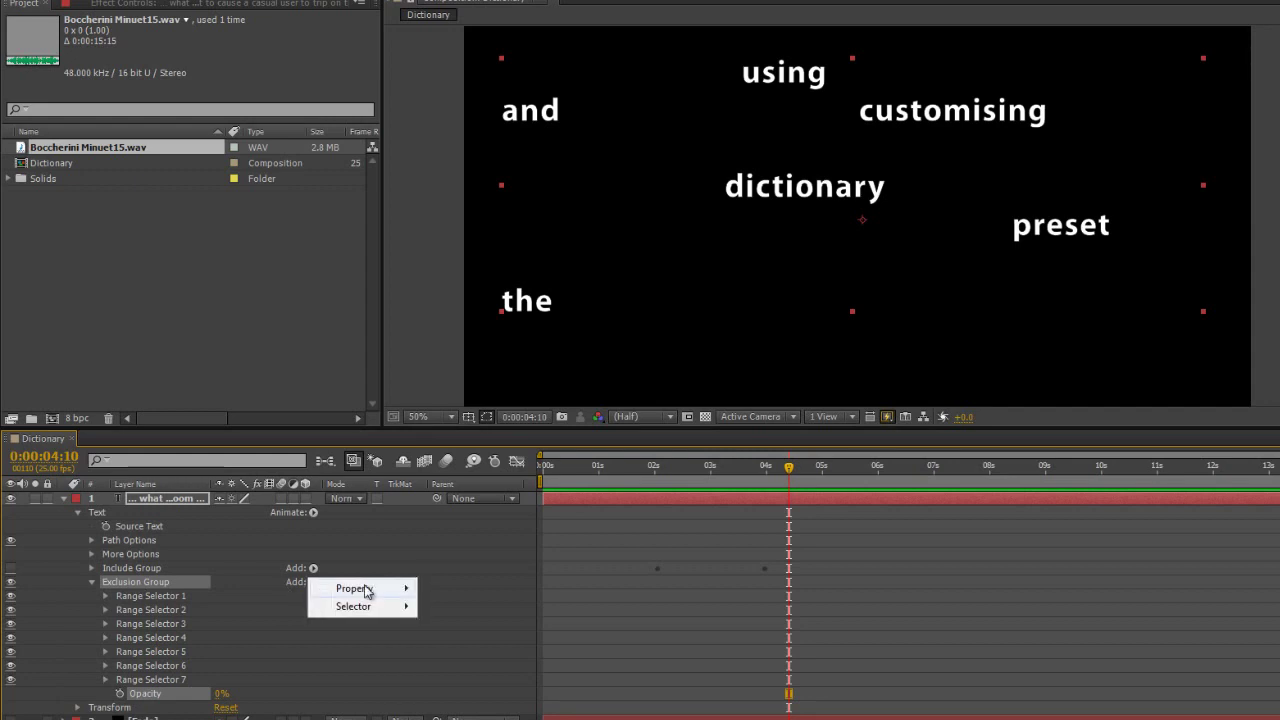
mouse_move(366, 591)
mouse_move(468, 428)
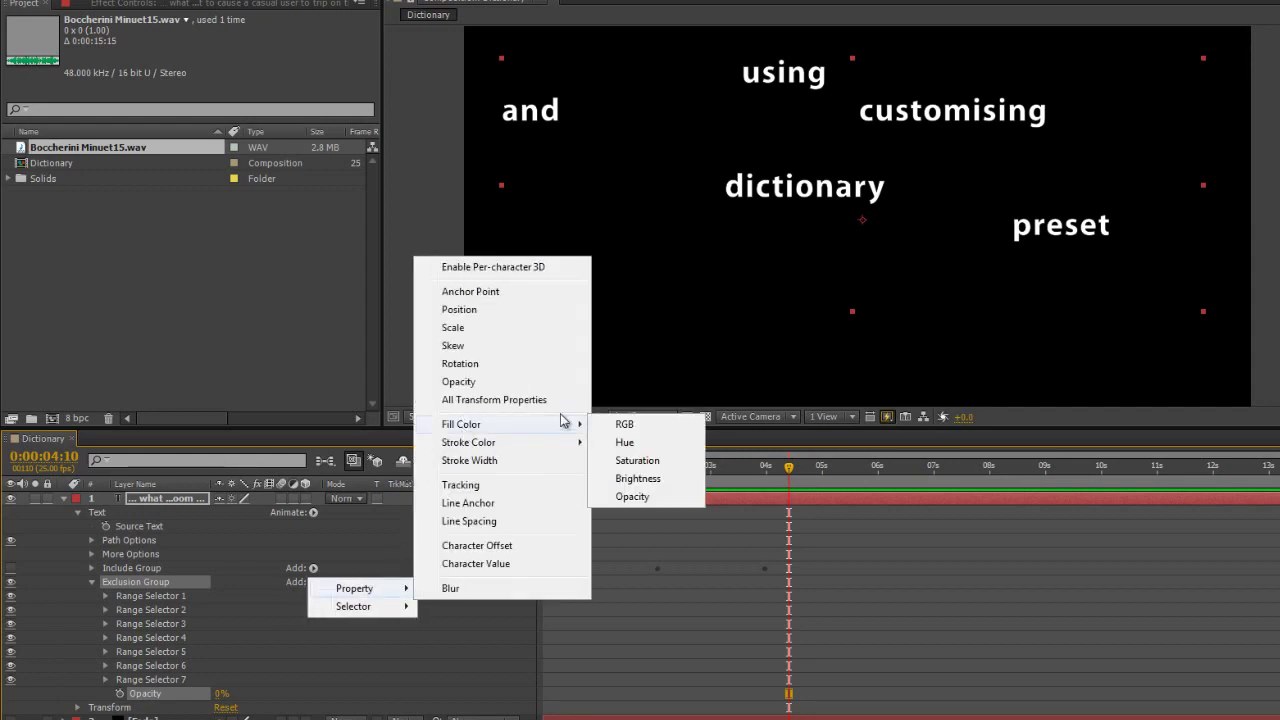
click(625, 425)
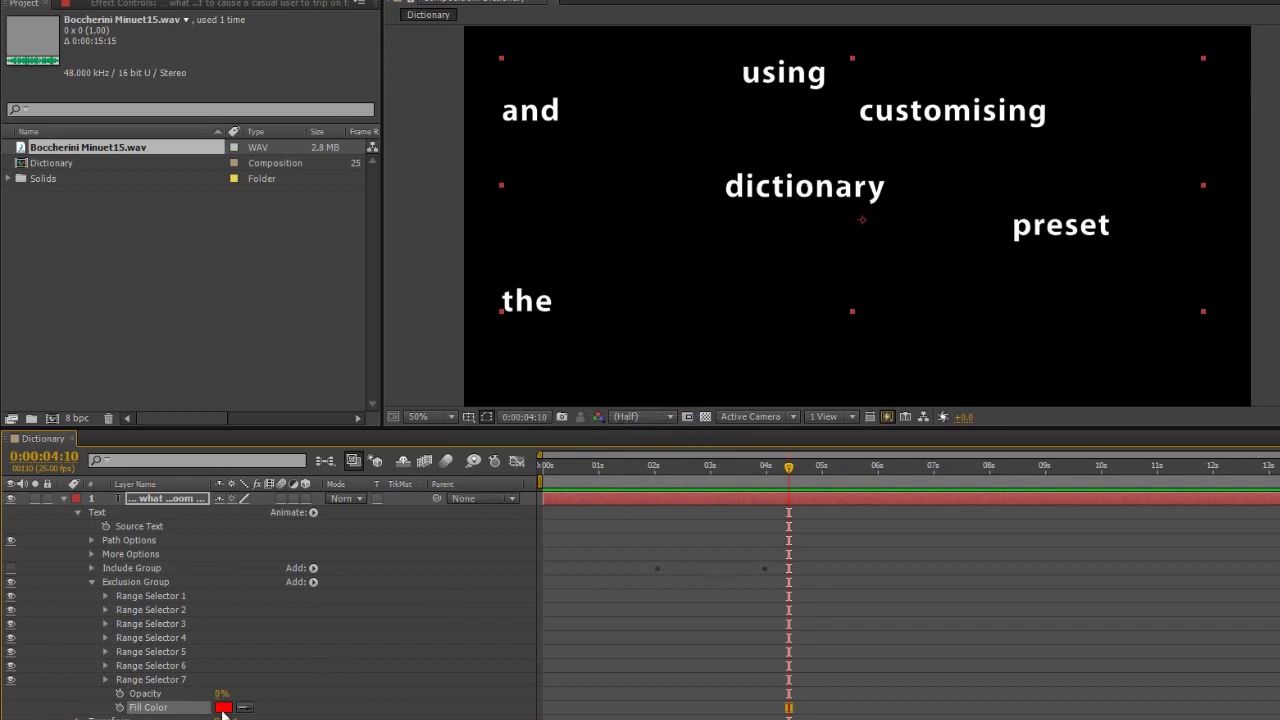
Delete the Fill Color property and raise Exclusion Group opacity back to 100%
click(145, 693)
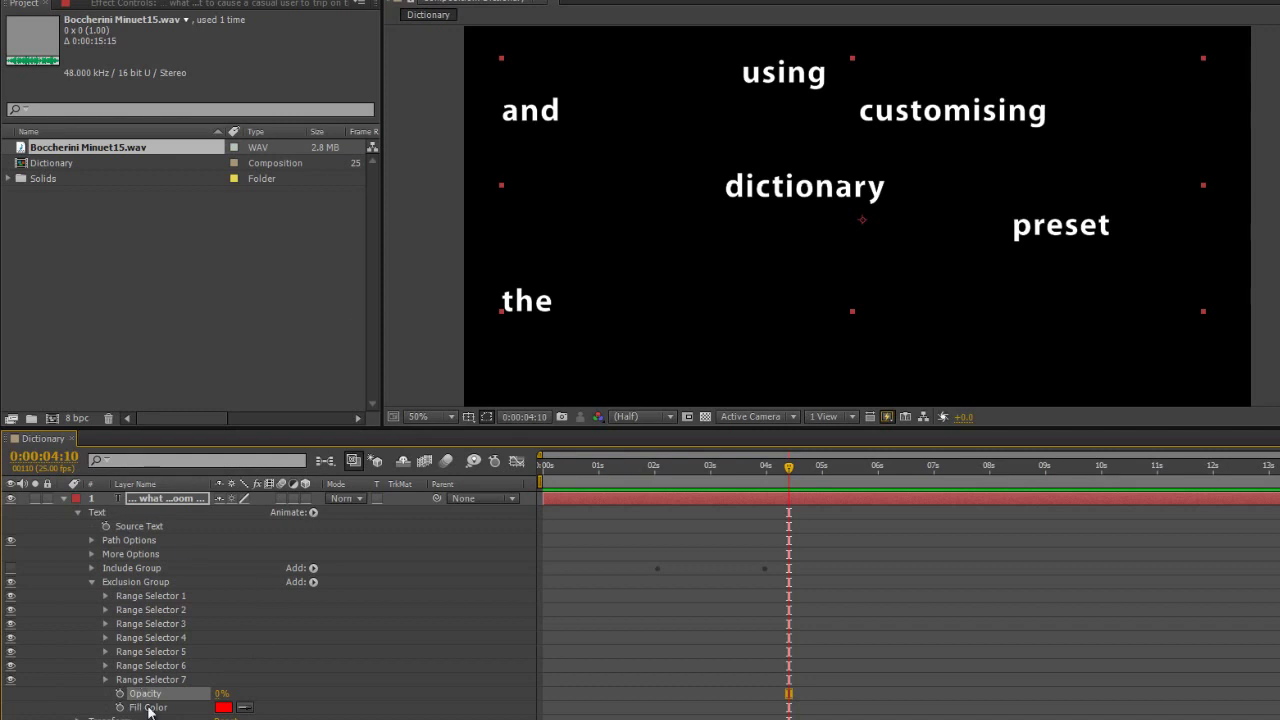
click(148, 707)
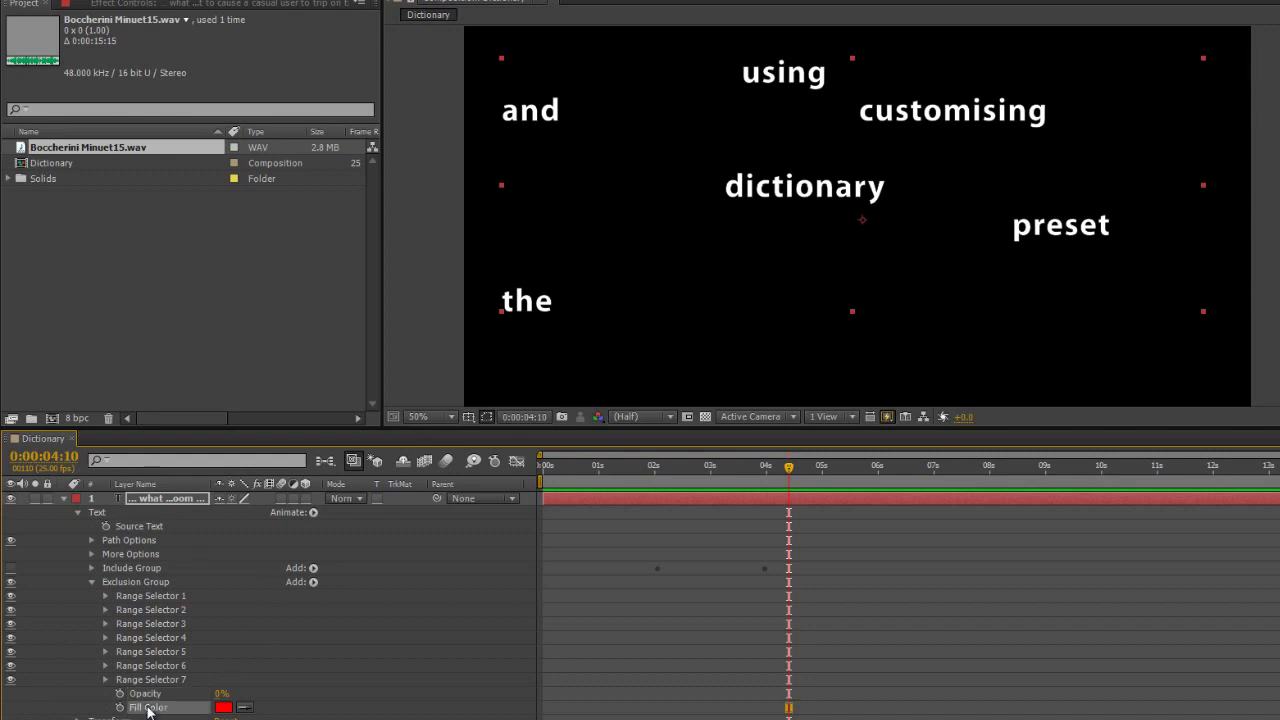
key(Delete)
drag(220, 692, 315, 687)
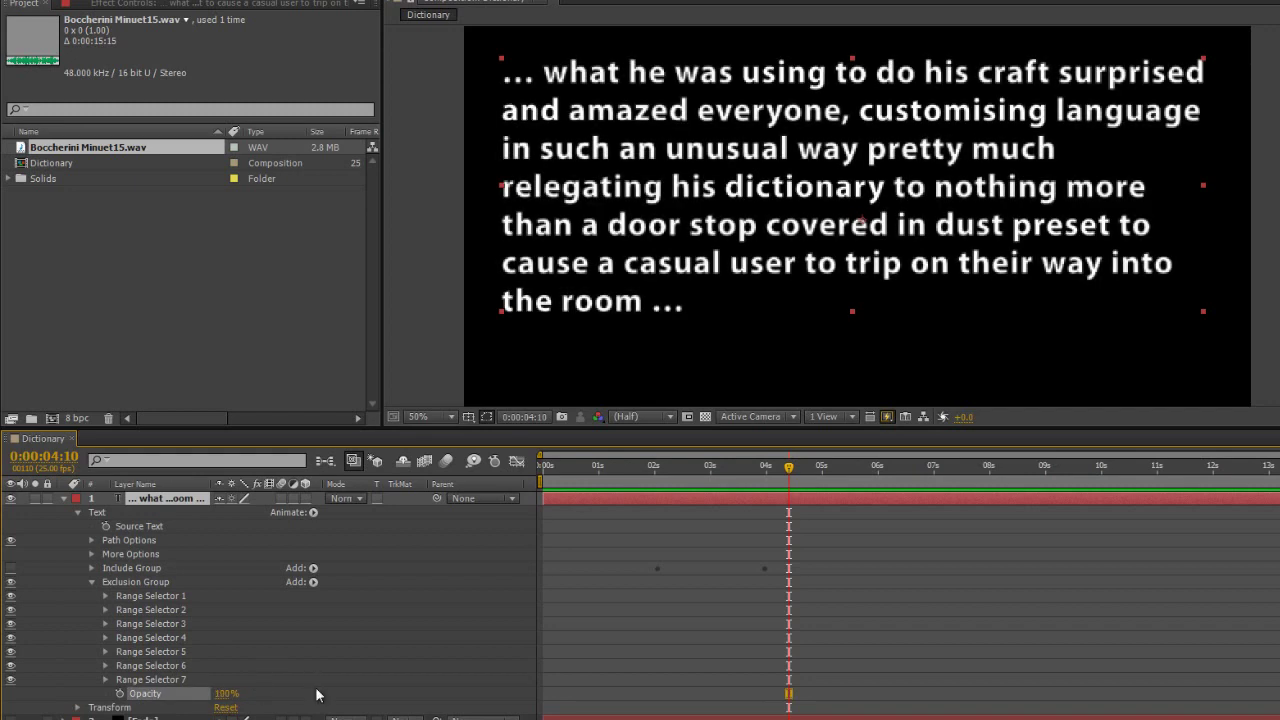
Add a Blur of 48.0,48.0 to Exclusion Group and dim its opacity to 81%
click(149, 583)
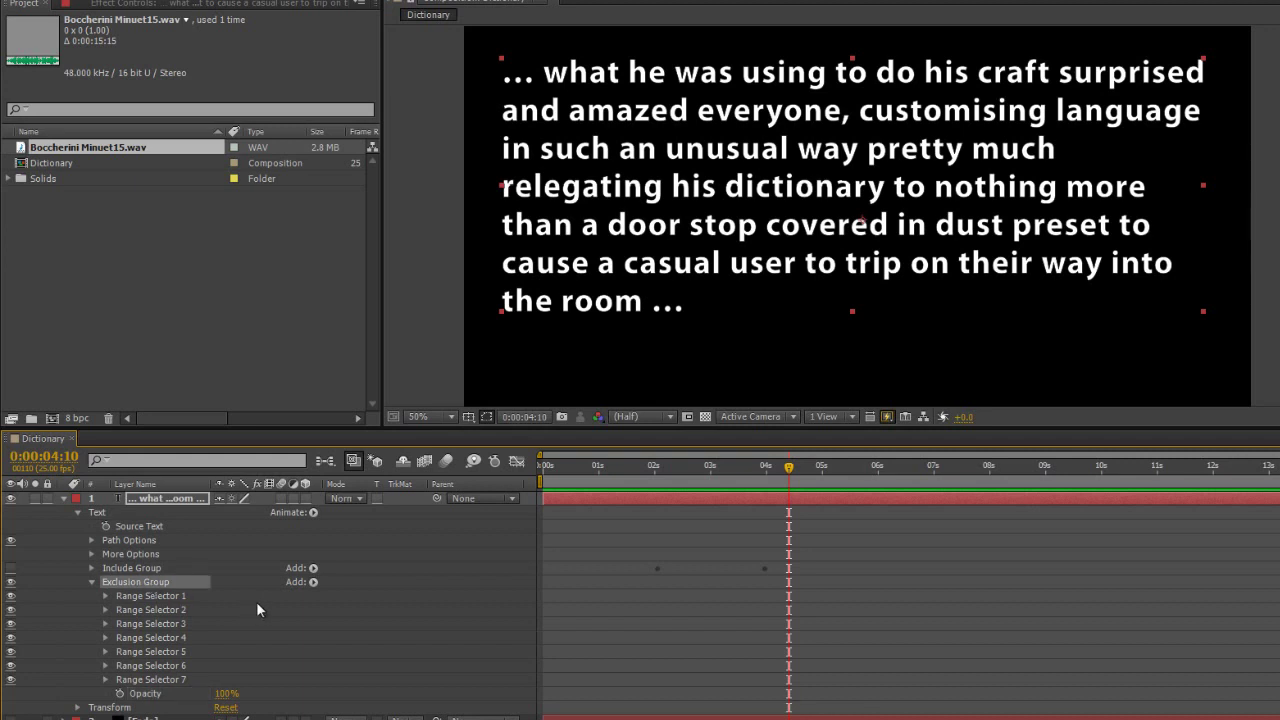
click(312, 581)
mouse_move(360, 589)
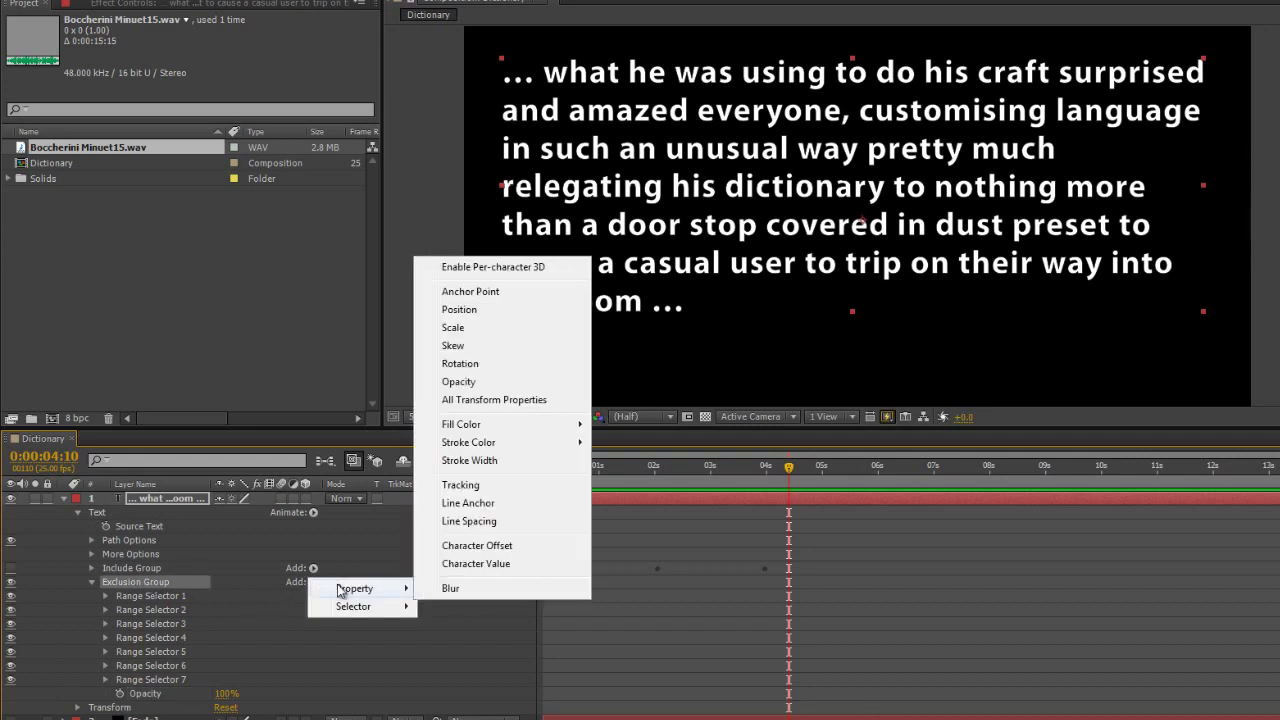
click(480, 590)
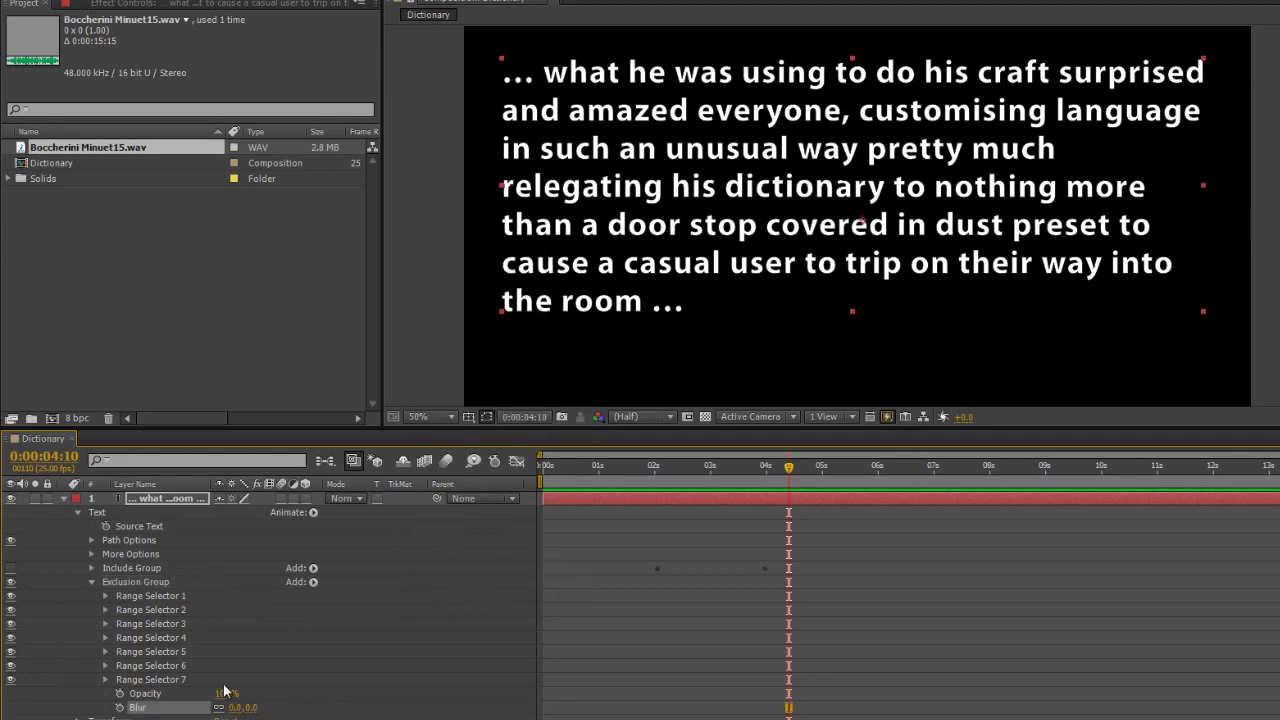
drag(226, 693, 282, 706)
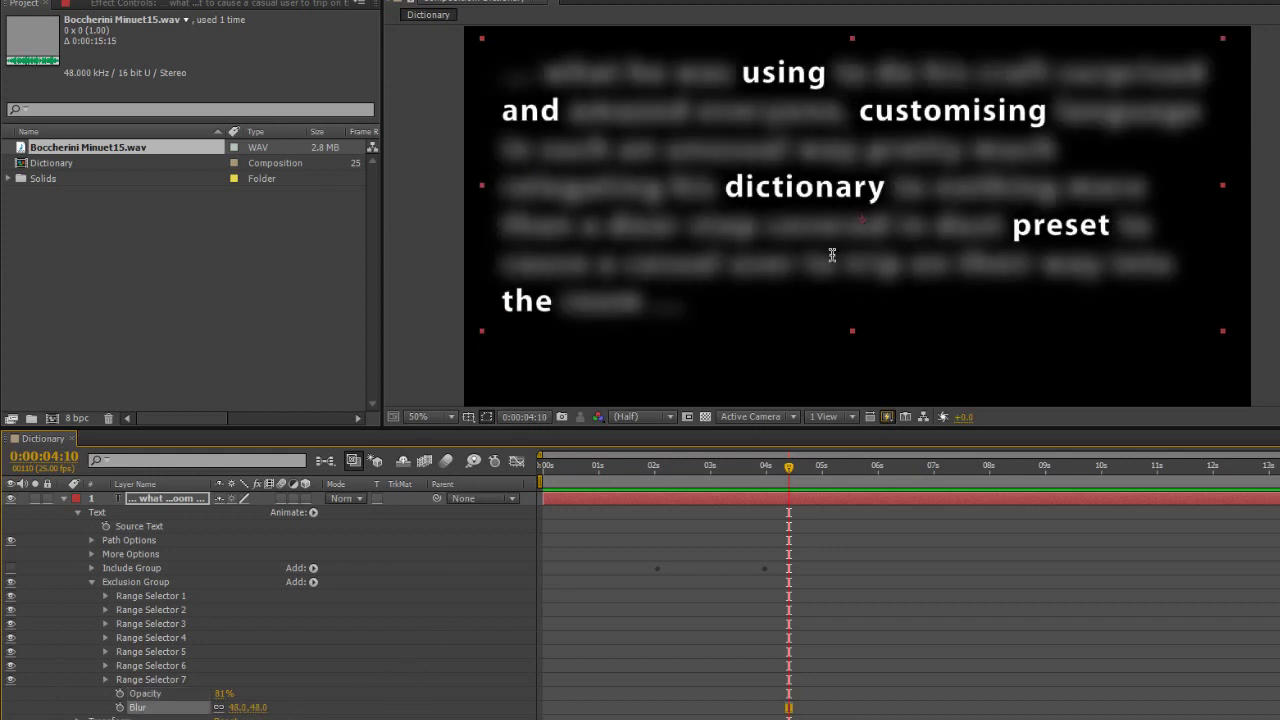
click(130, 568)
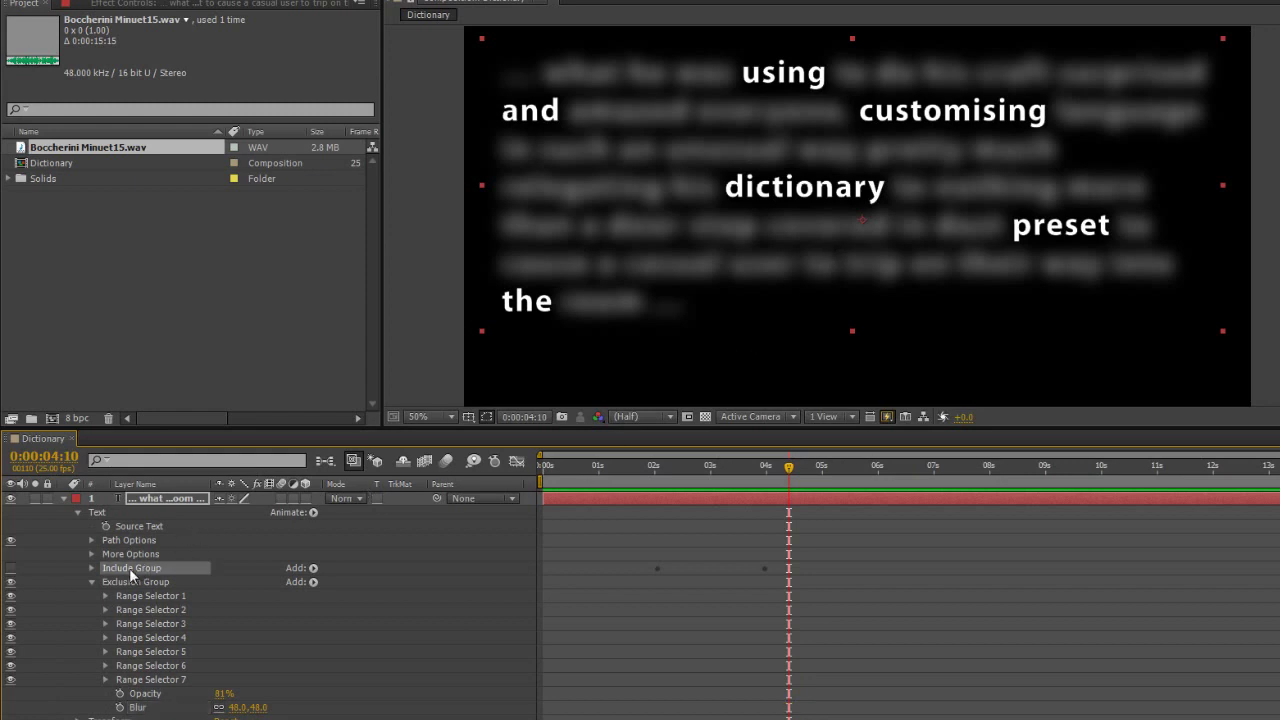
Re-enable the Include Group highlight and try Scale values of 120%, 63% and 75%
click(6, 568)
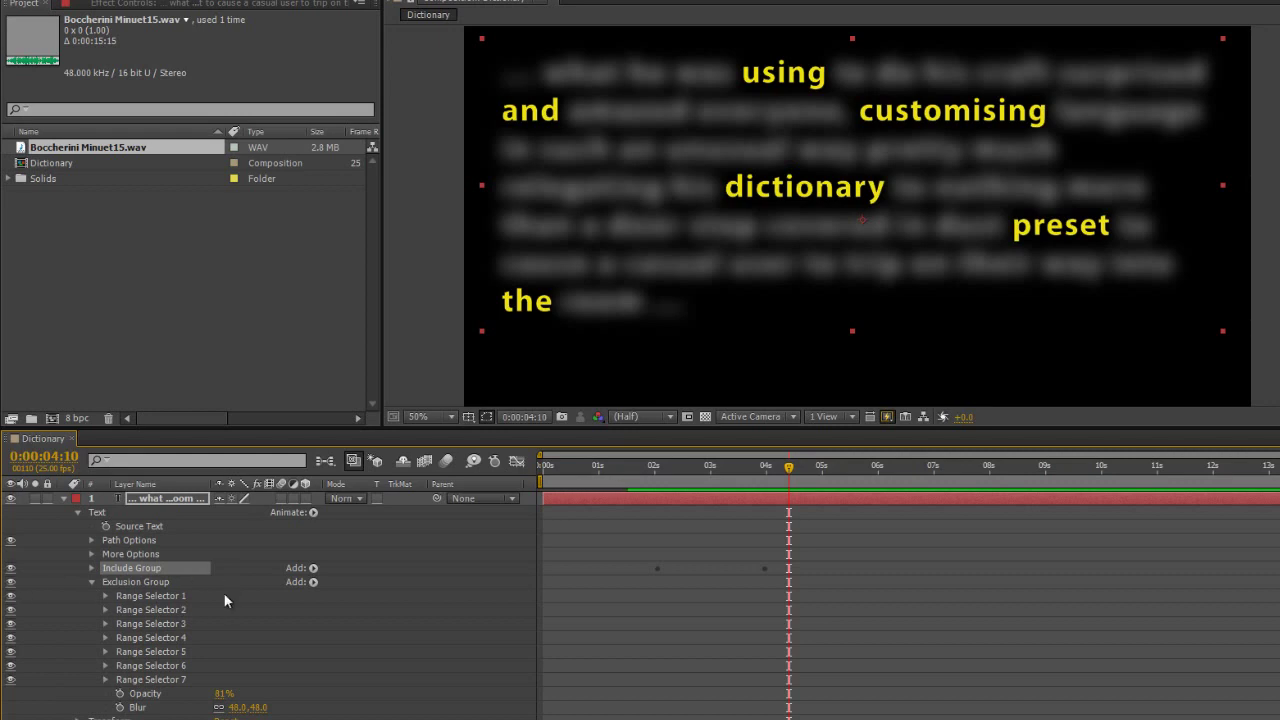
click(92, 566)
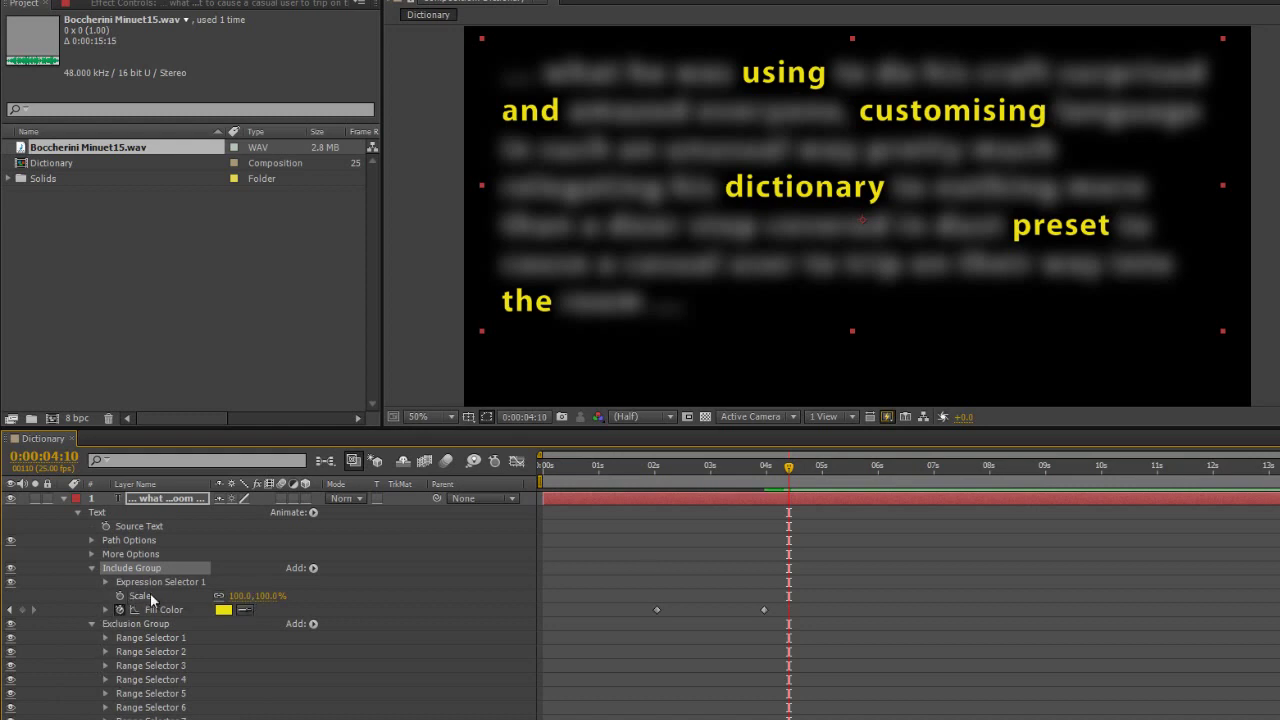
drag(244, 596, 334, 589)
drag(252, 595, 228, 596)
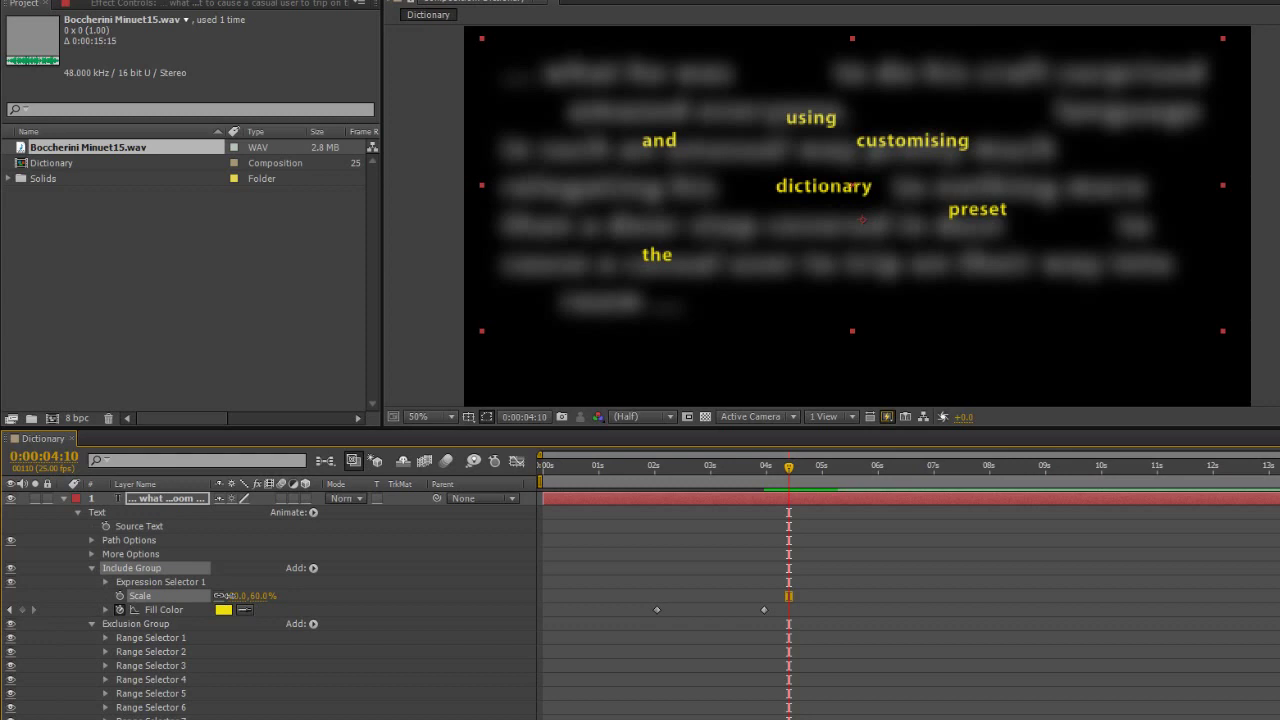
drag(224, 595, 245, 595)
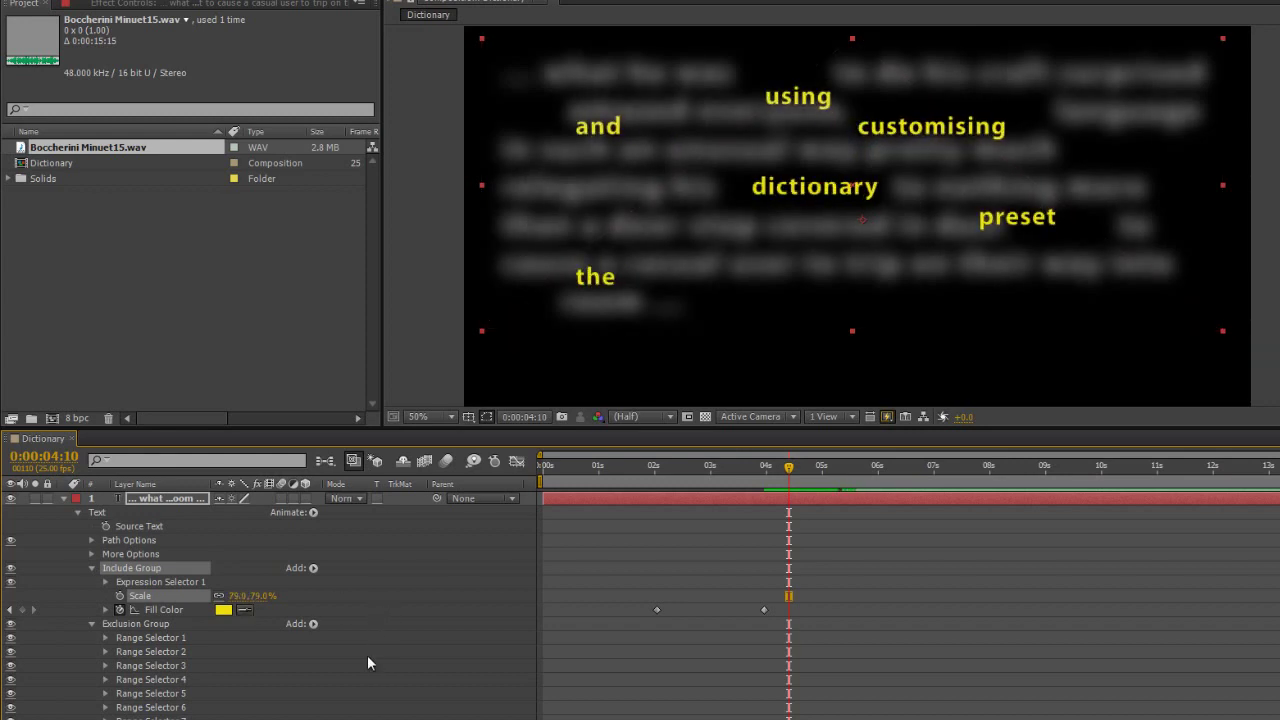
Set the highlighted words' Scale to exactly 100%
click(260, 595)
text(100)
key(Return)
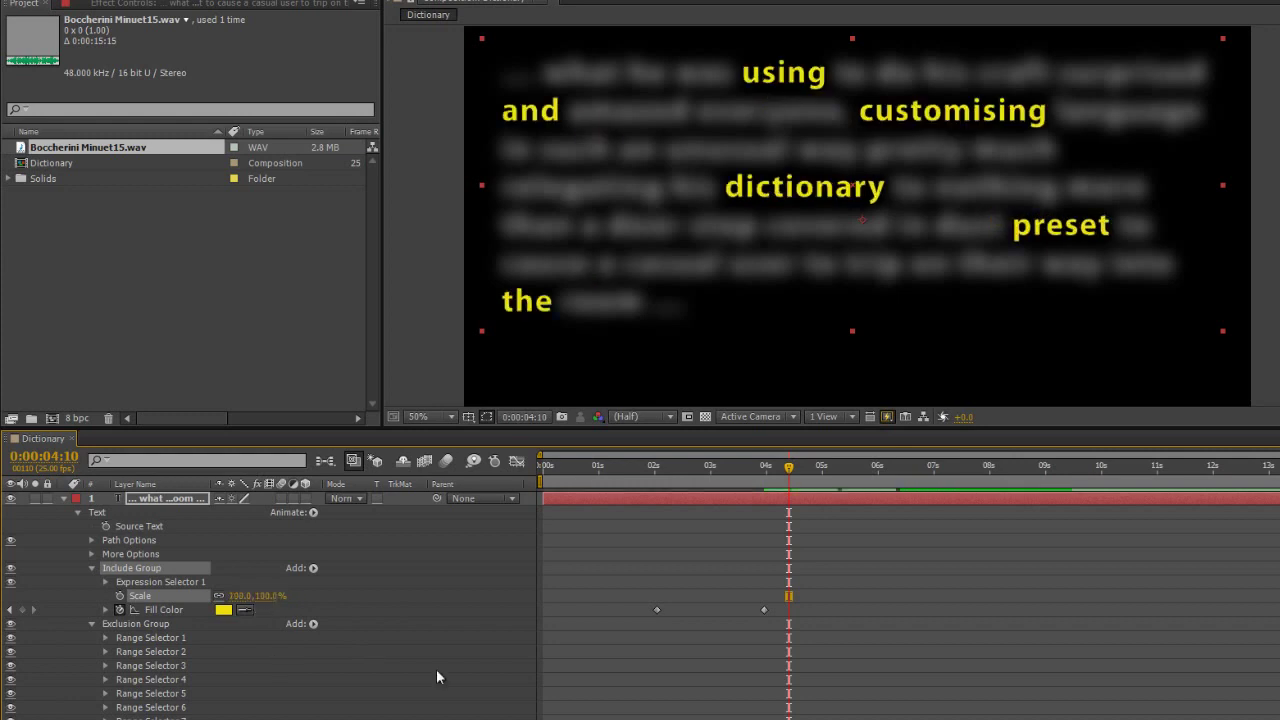